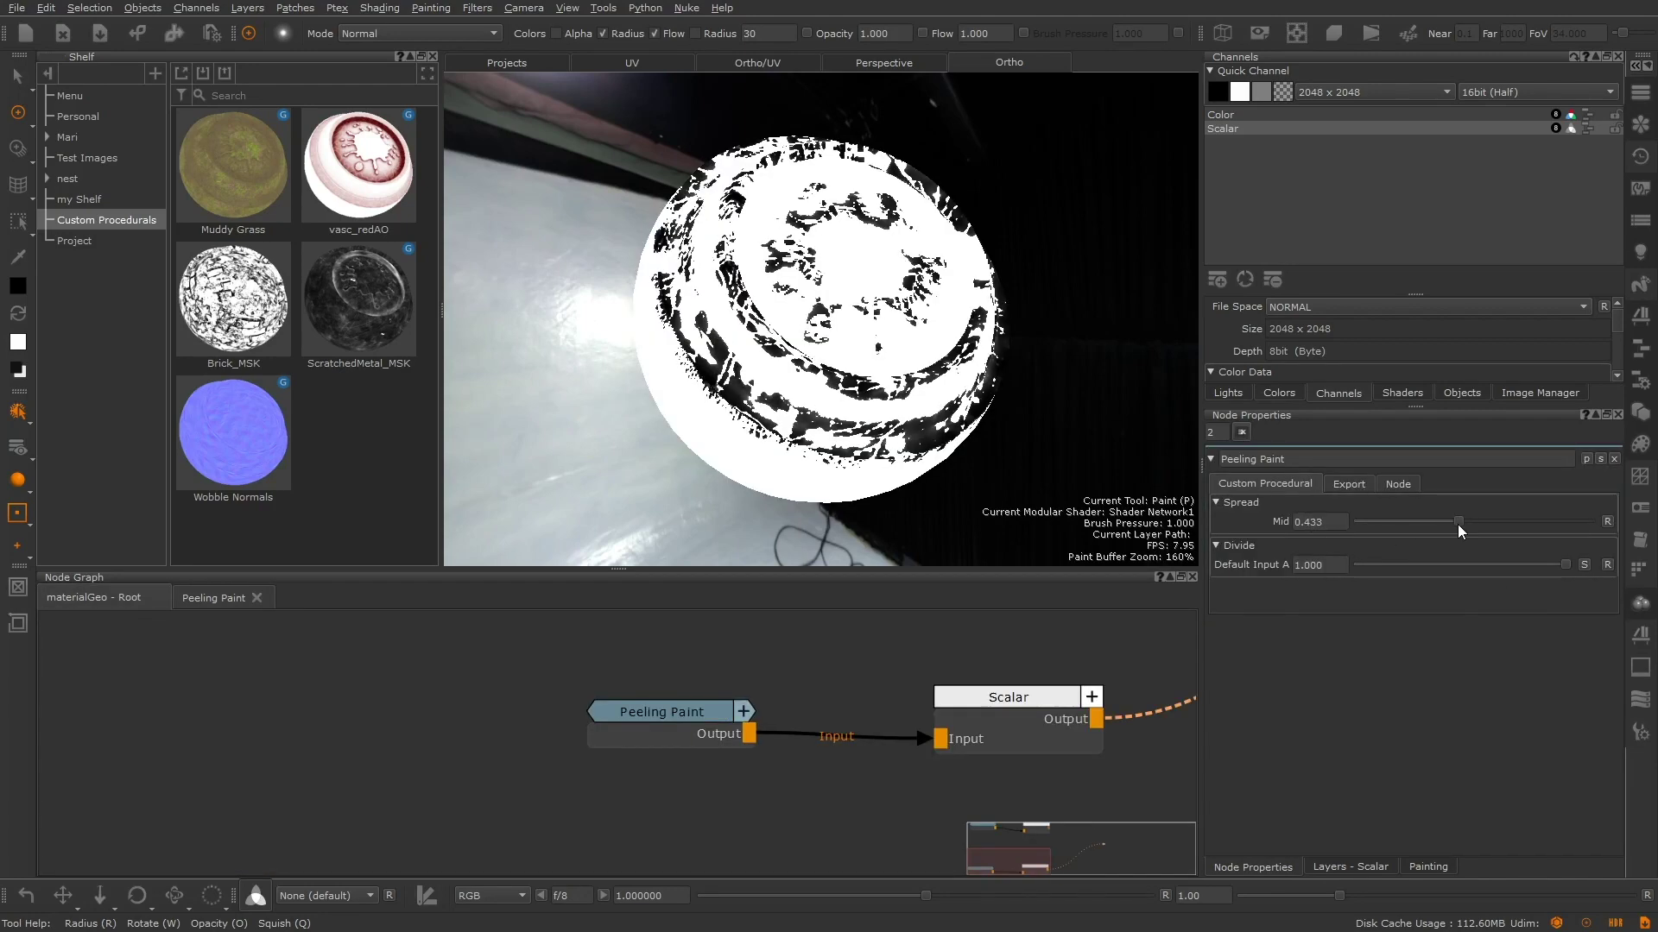
Export the Peeling Paint network as a Procedural Mask custom procedural and save the .mpc file
{"action": "left_click", "coordinate": [1349, 484]}
{"action": "left_click", "coordinate": [1496, 575]}
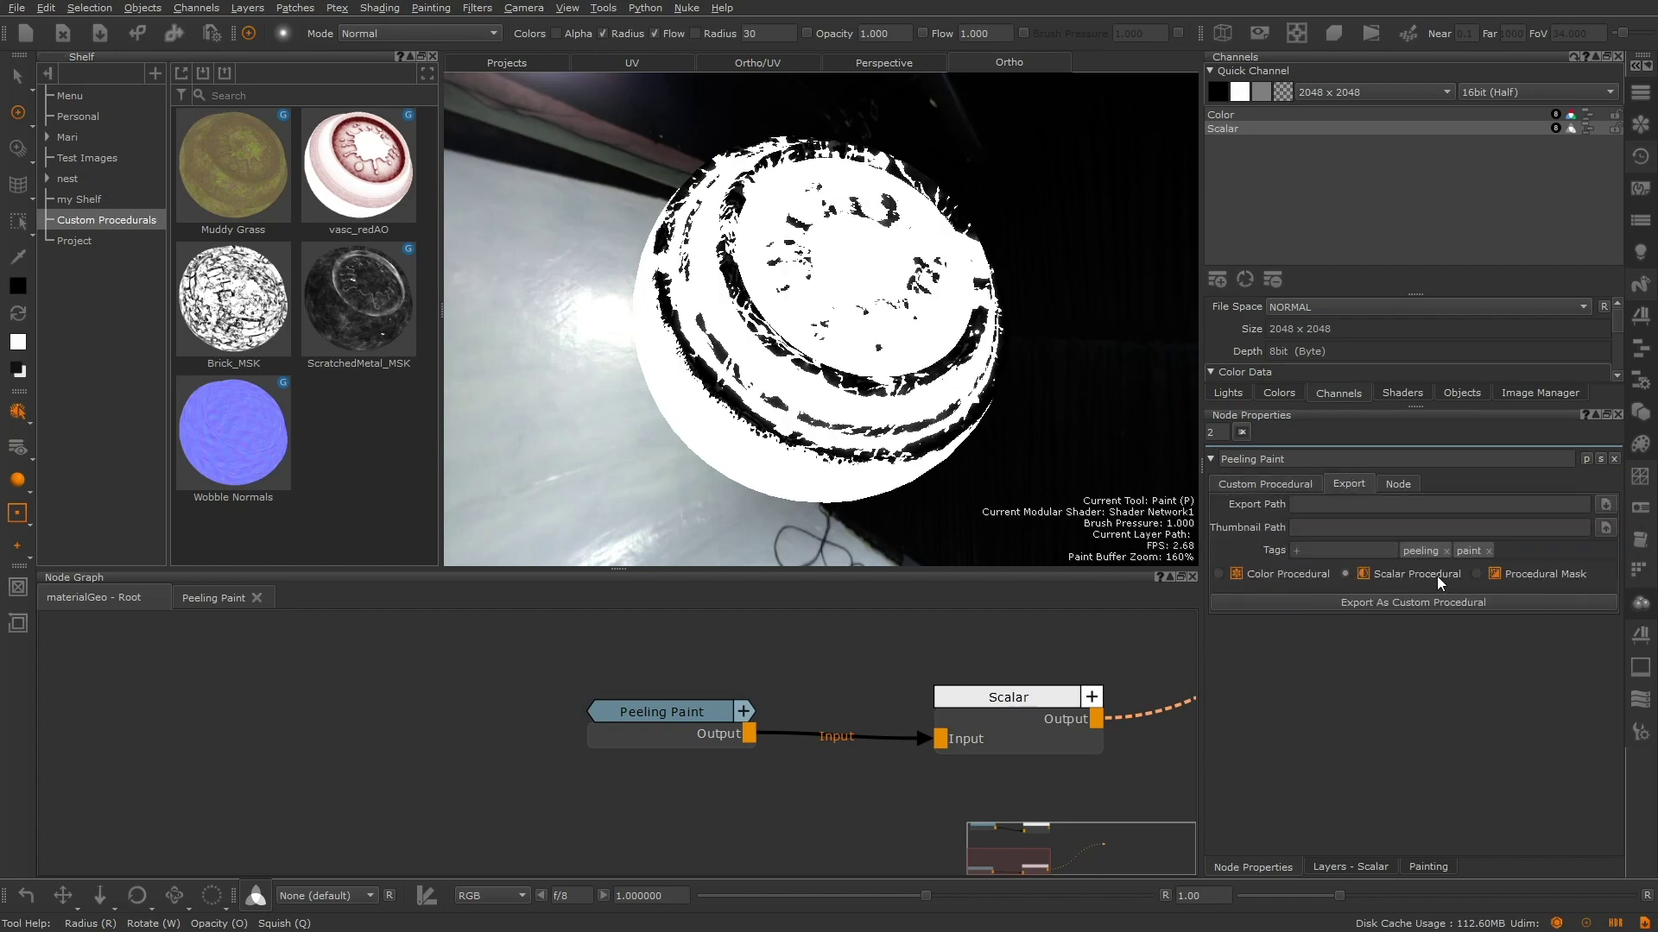
{"action": "left_click", "coordinate": [1482, 603]}
{"action": "left_click", "coordinate": [569, 771]}
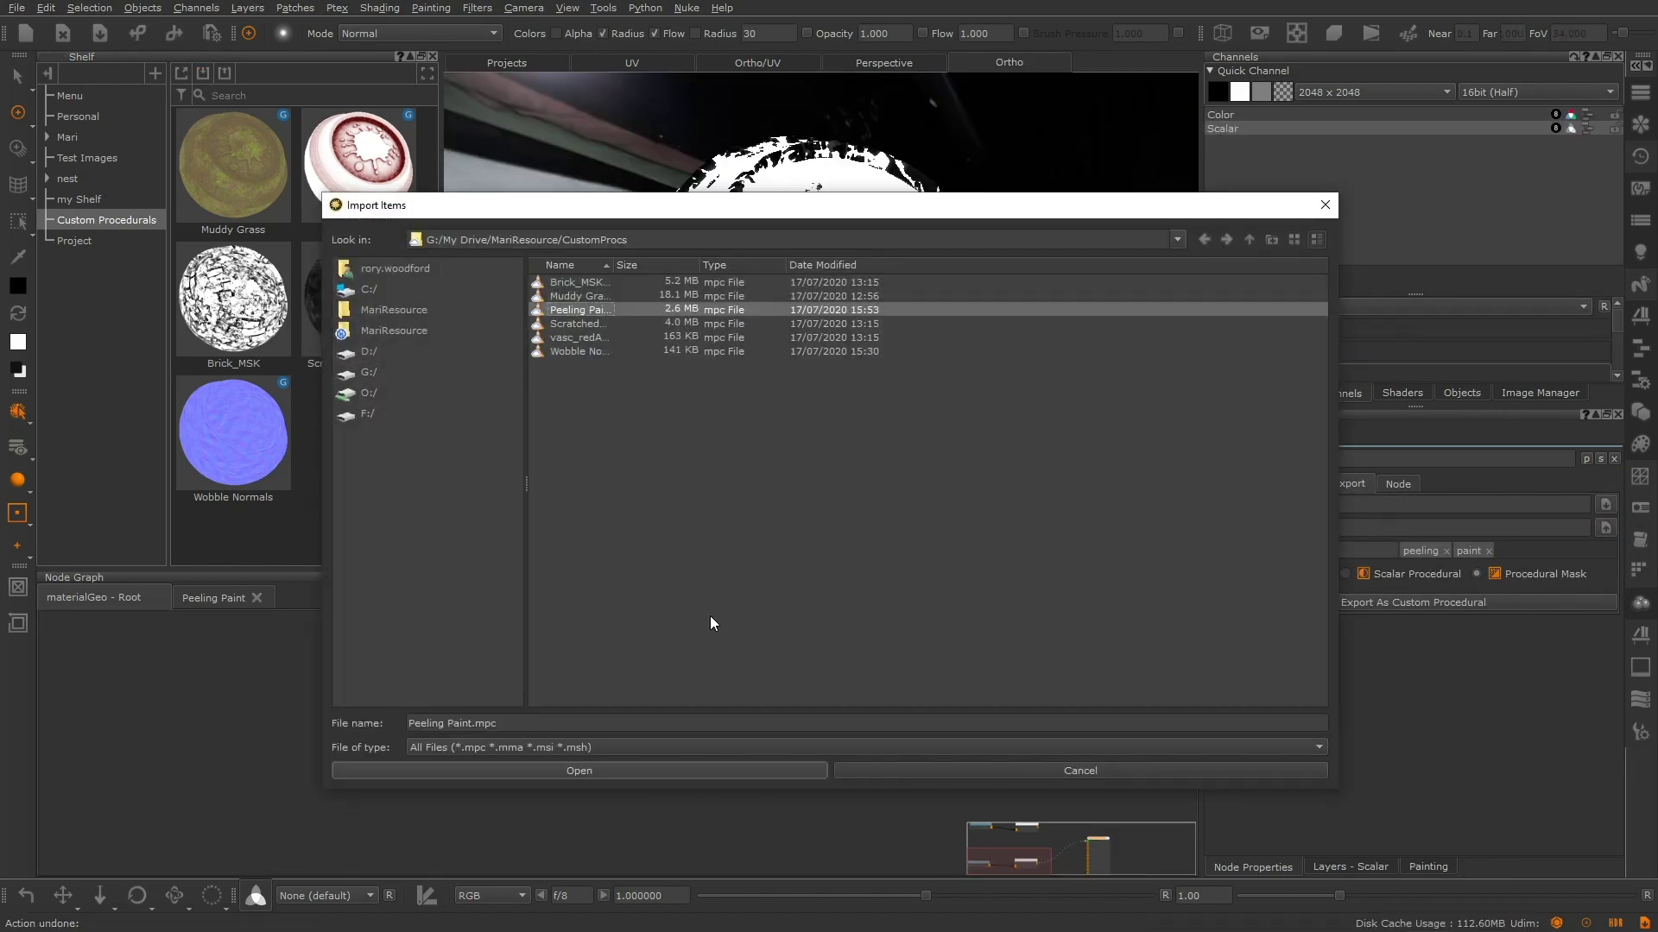
Apply the Peeling Paint shelf item as a mask on the Plaster layer
{"action": "mouse_move", "coordinate": [362, 432]}
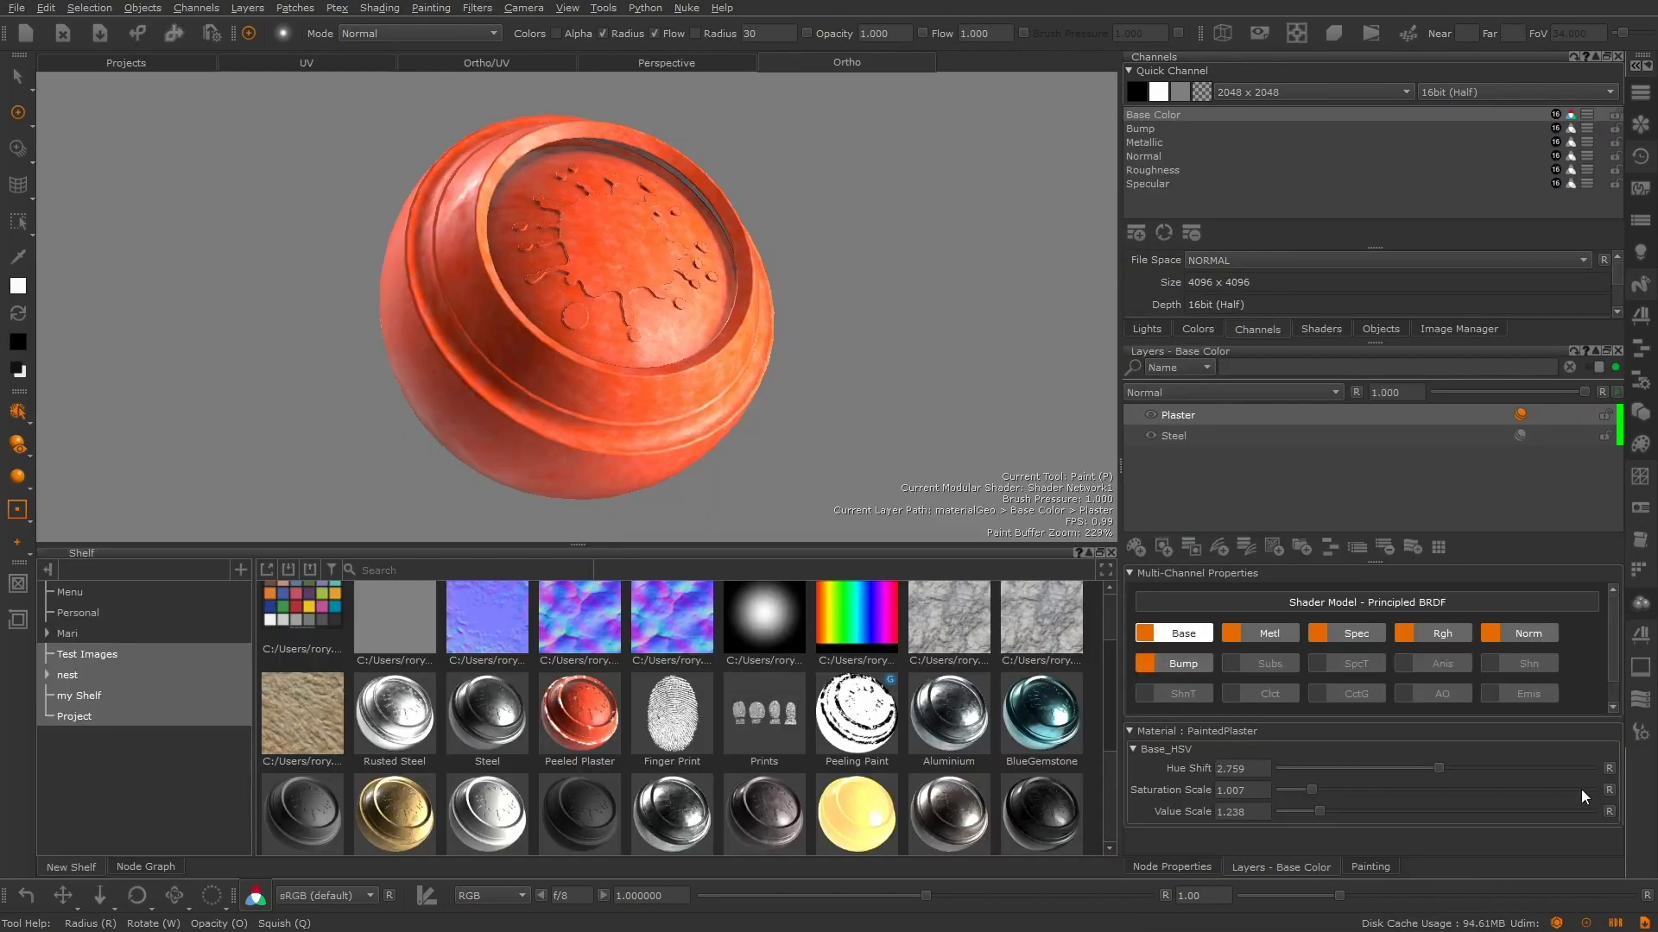
{"action": "left_click_drag", "start_coordinate": [856, 717], "coordinate": [1271, 412]}
{"action": "scroll", "coordinate": [1616, 611], "scroll_direction": "down", "scroll_amount": 2}
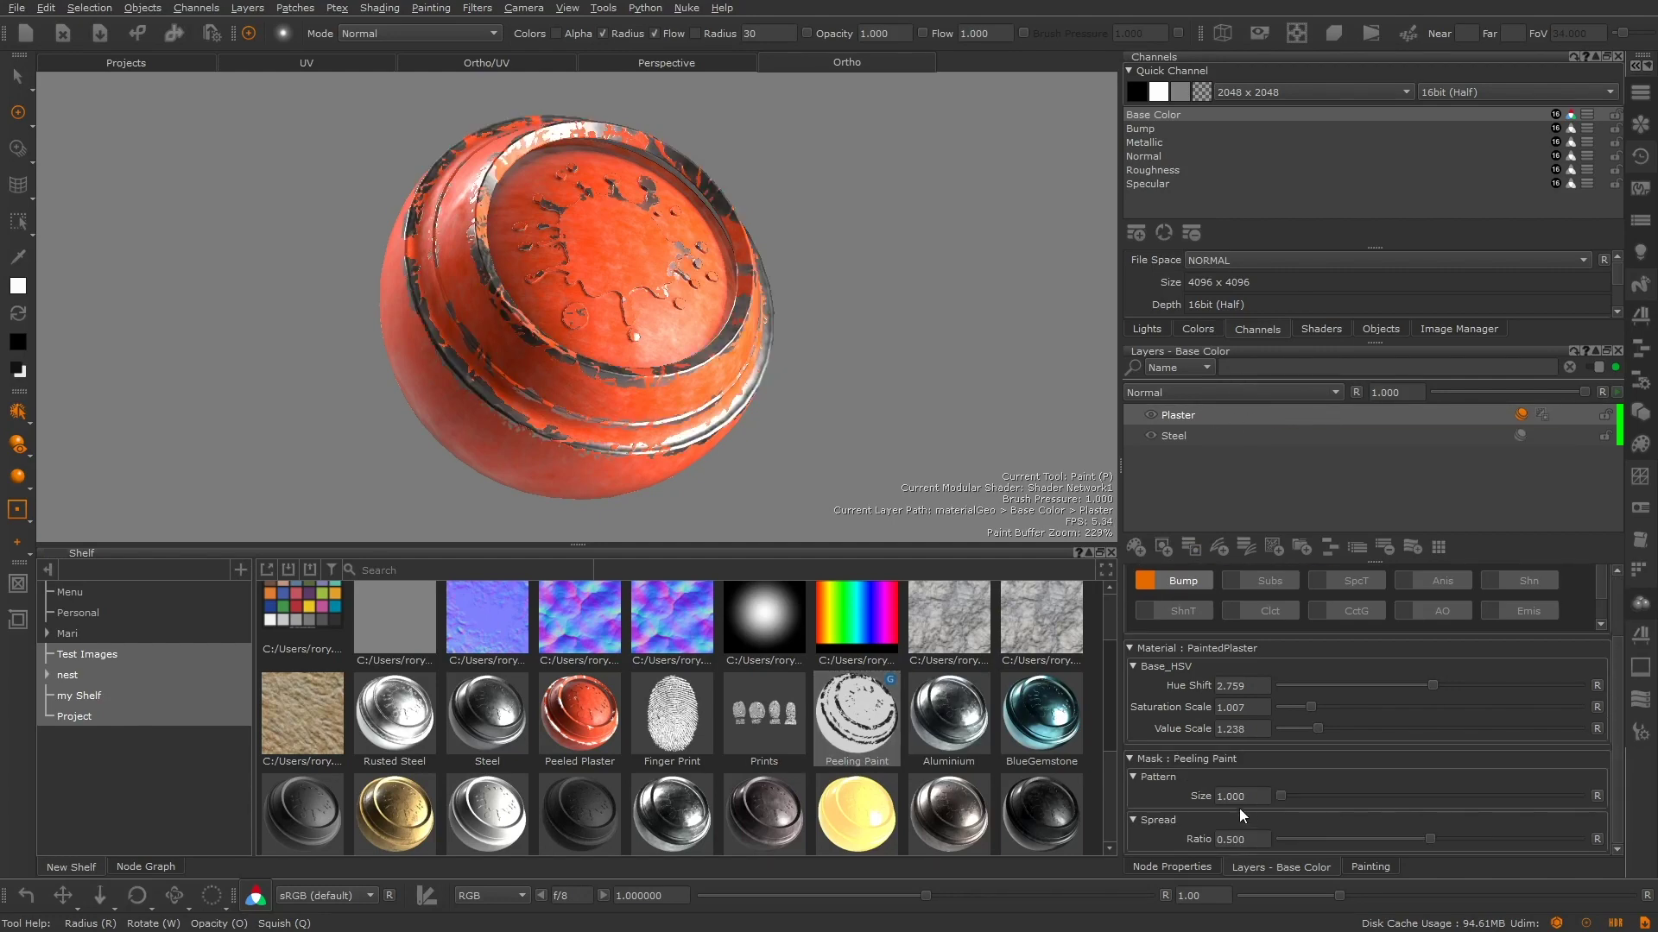
Set the Peeling Paint mask's Size to 0.28 and lower its Spread Ratio to 0.471
{"action": "left_click", "coordinate": [1228, 796]}
{"action": "double_click", "coordinate": [1229, 796]}
{"action": "type", "text": "0.28"}
{"action": "key", "text": "Return"}
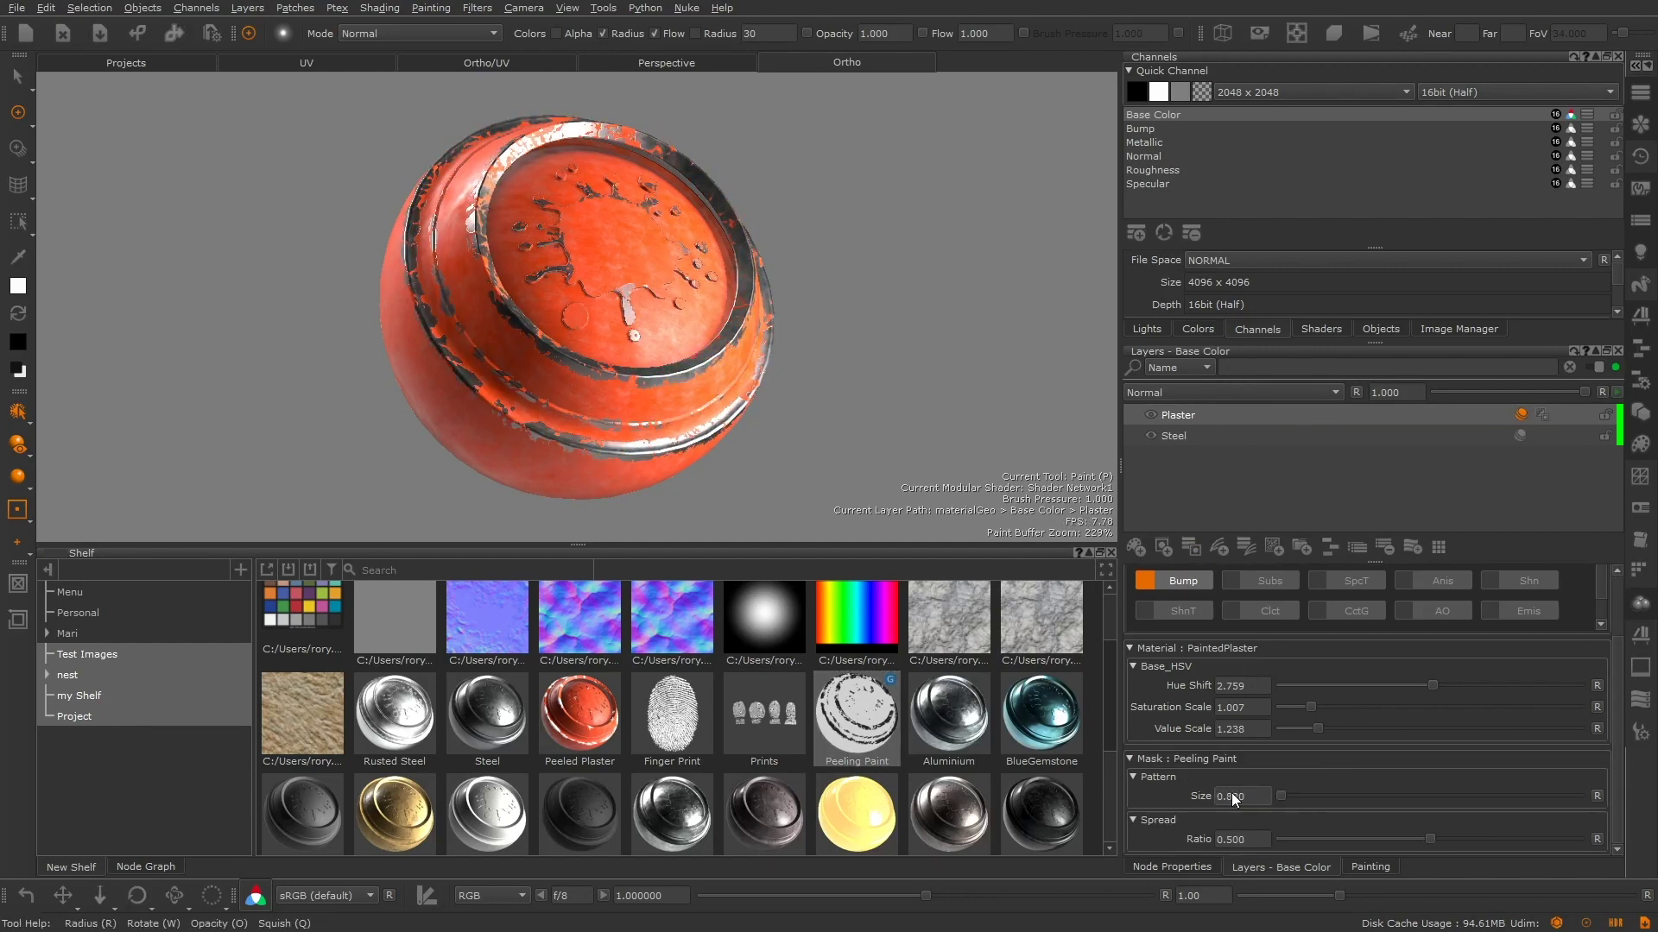
{"action": "mouse_move", "coordinate": [1432, 837]}
{"action": "left_mouse_down"}
{"action": "mouse_move", "coordinate": [1457, 839]}
{"action": "mouse_move", "coordinate": [1288, 848]}
{"action": "mouse_move", "coordinate": [1464, 822]}
{"action": "mouse_move", "coordinate": [1392, 832]}
{"action": "mouse_move", "coordinate": [1420, 831]}
{"action": "left_mouse_up"}
{"action": "scroll", "coordinate": [682, 402], "scroll_direction": "up", "scroll_amount": 8}
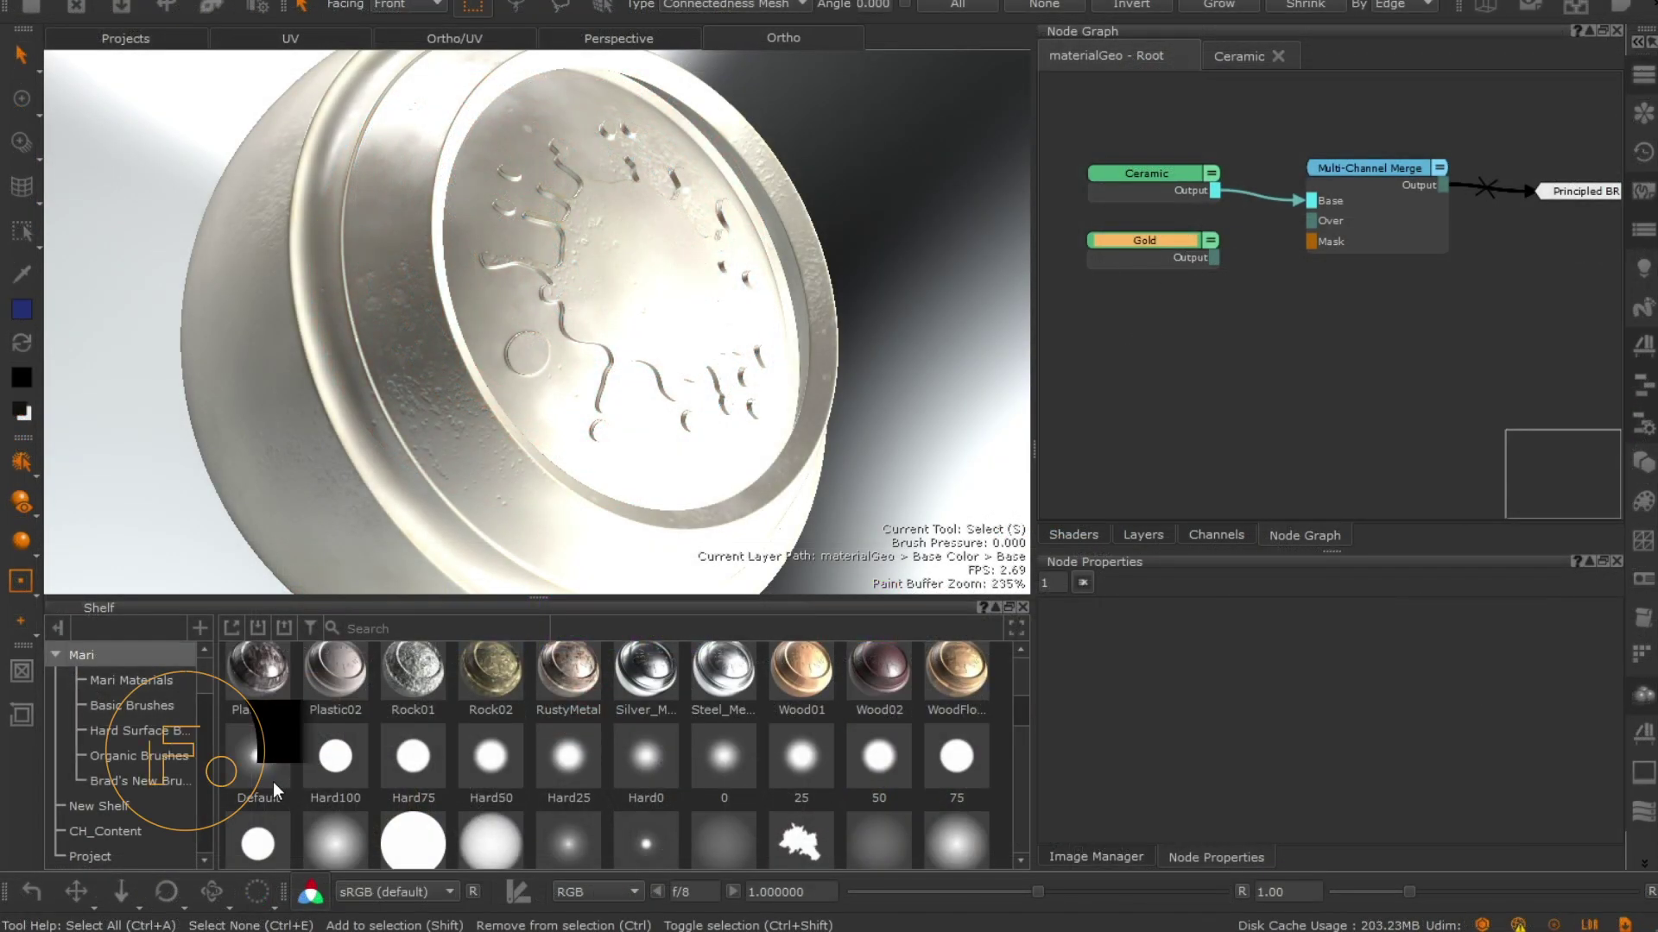
{"action": "scroll", "coordinate": [275, 790], "scroll_direction": "up", "scroll_amount": 5}
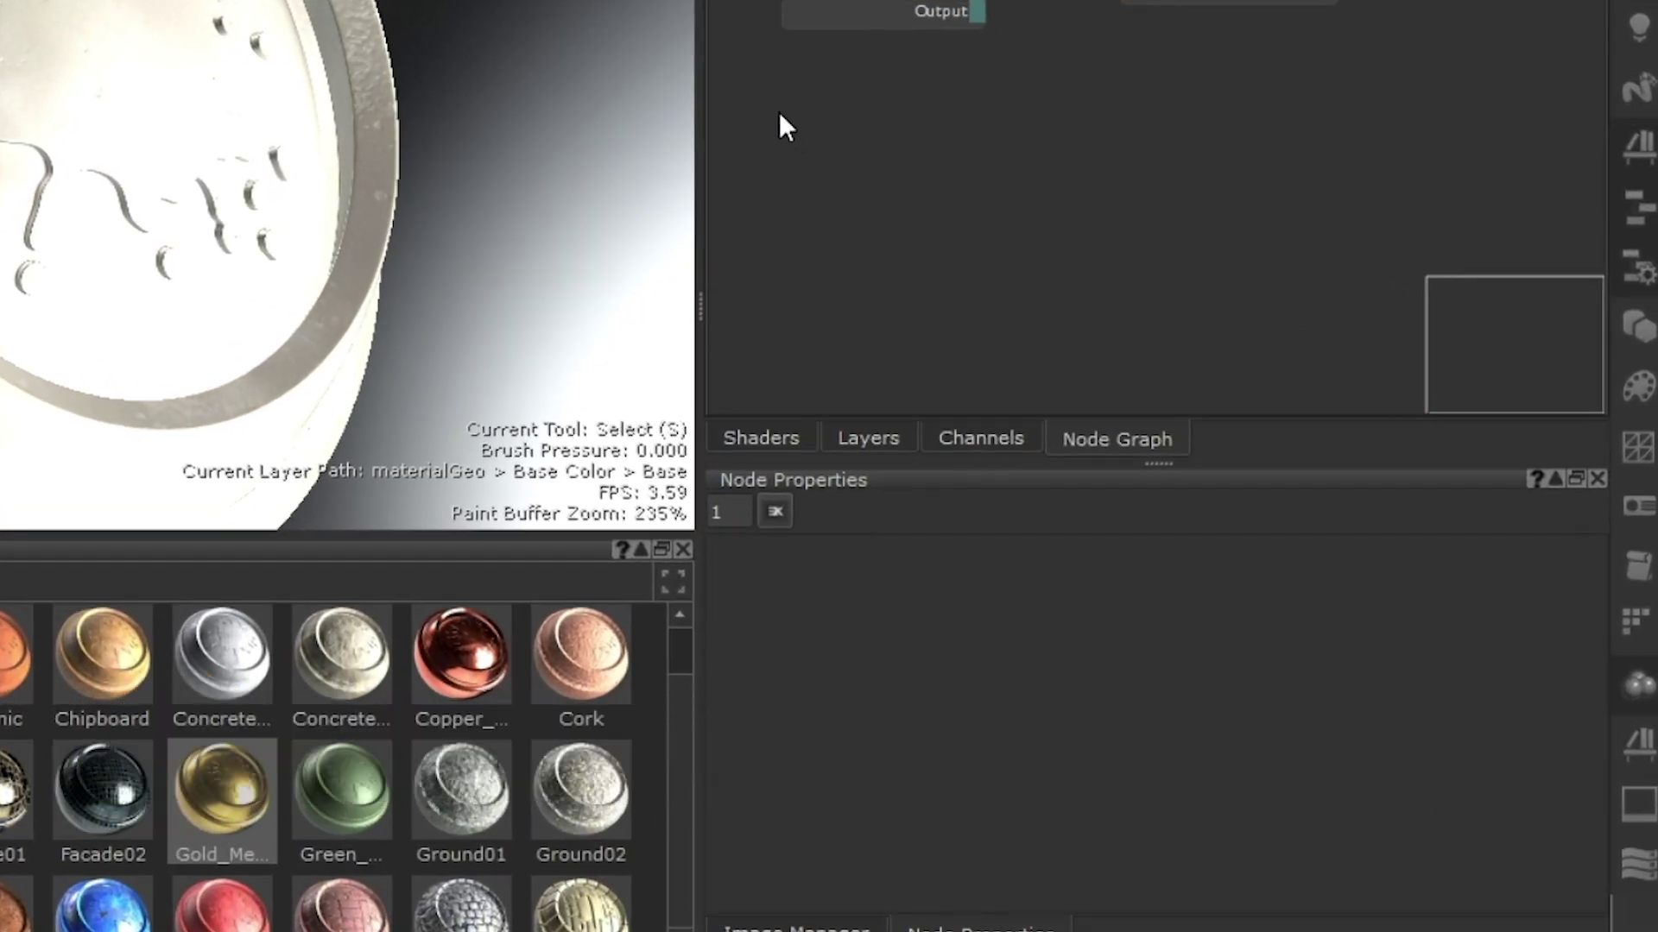
Create a Custom Procedural node in the Ceramic node graph using the quick node search
{"action": "right_click", "coordinate": [729, 47]}
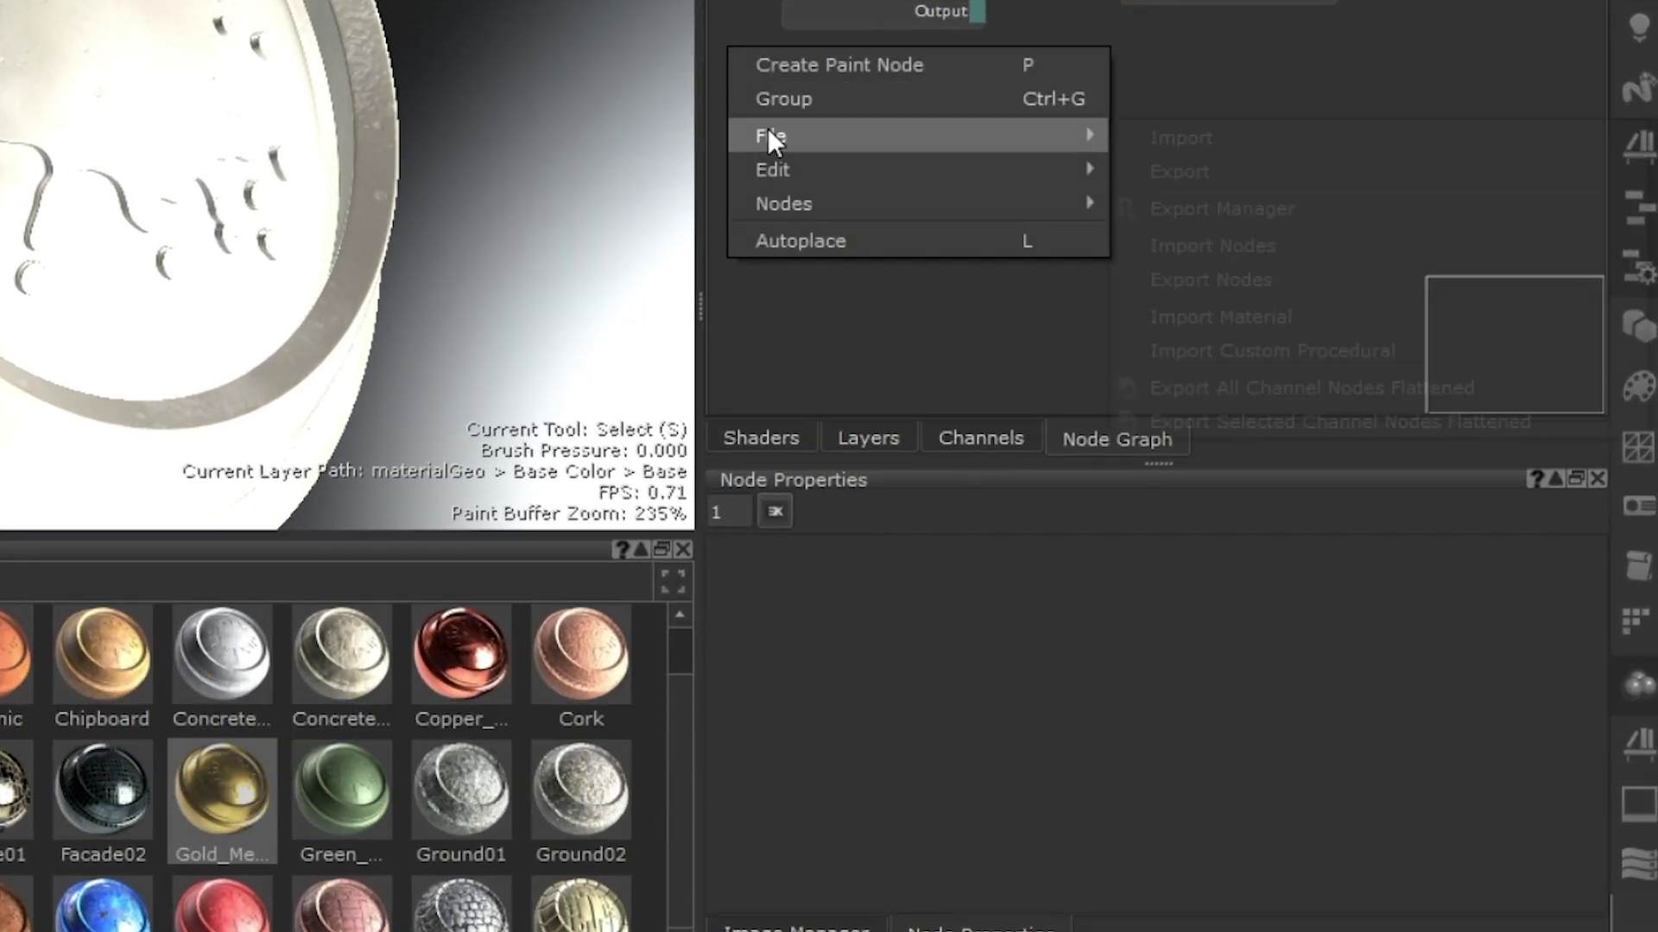
{"action": "mouse_move", "coordinate": [768, 195]}
{"action": "mouse_move", "coordinate": [1150, 402]}
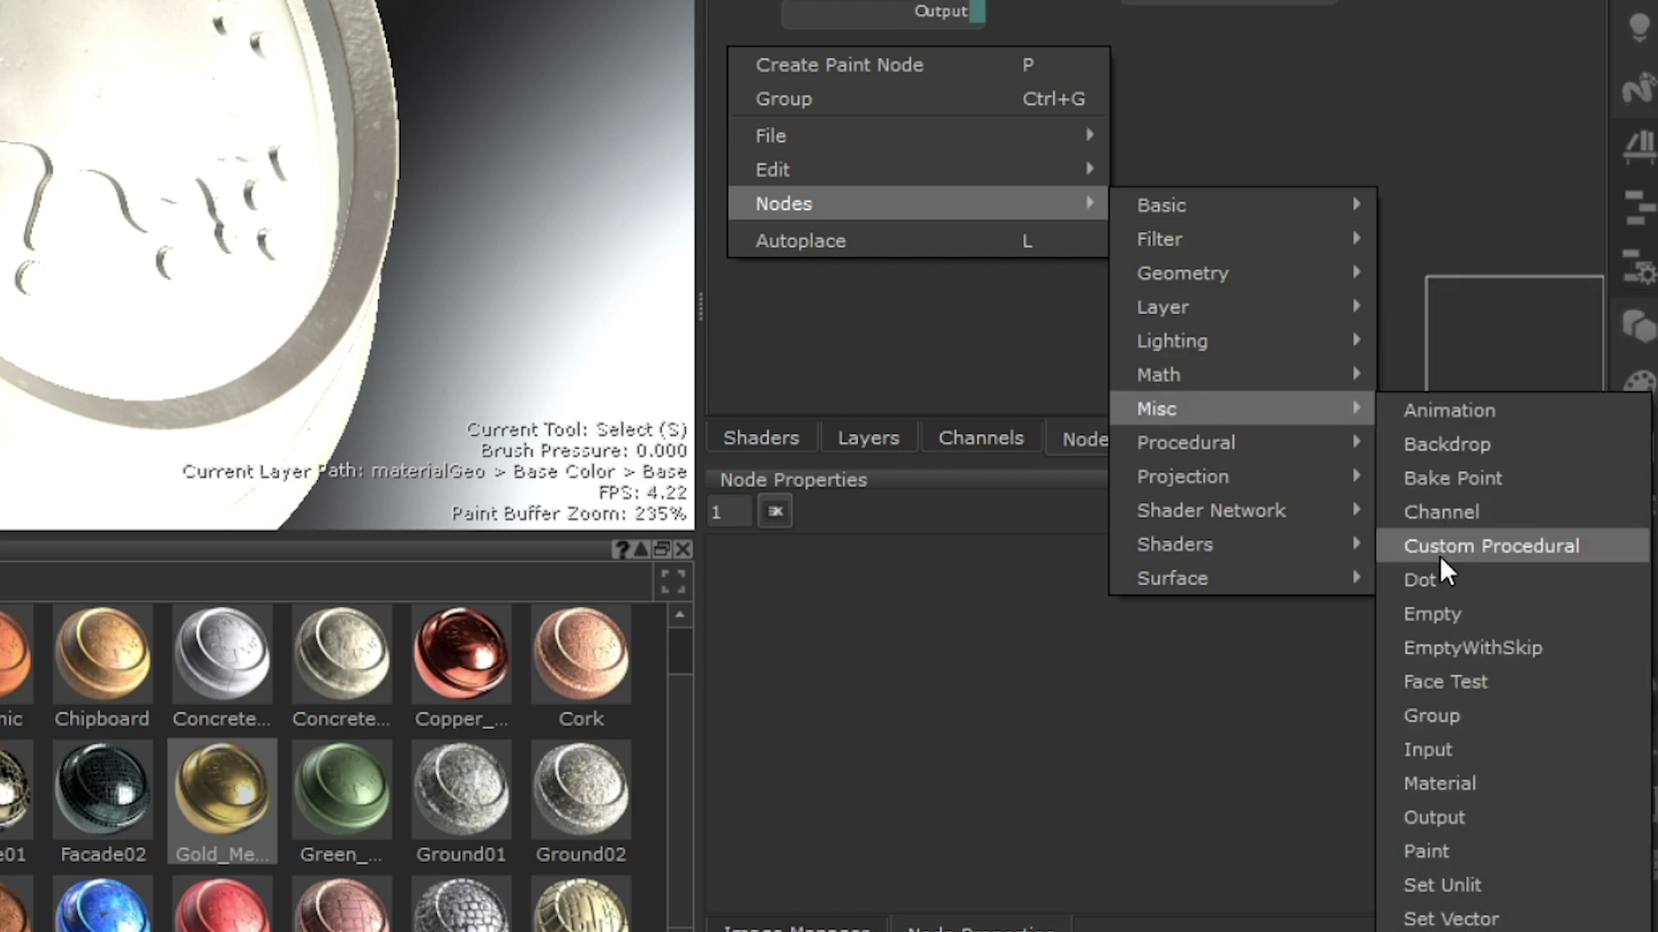
{"action": "key", "text": "Escape"}
{"action": "key", "text": "Tab"}
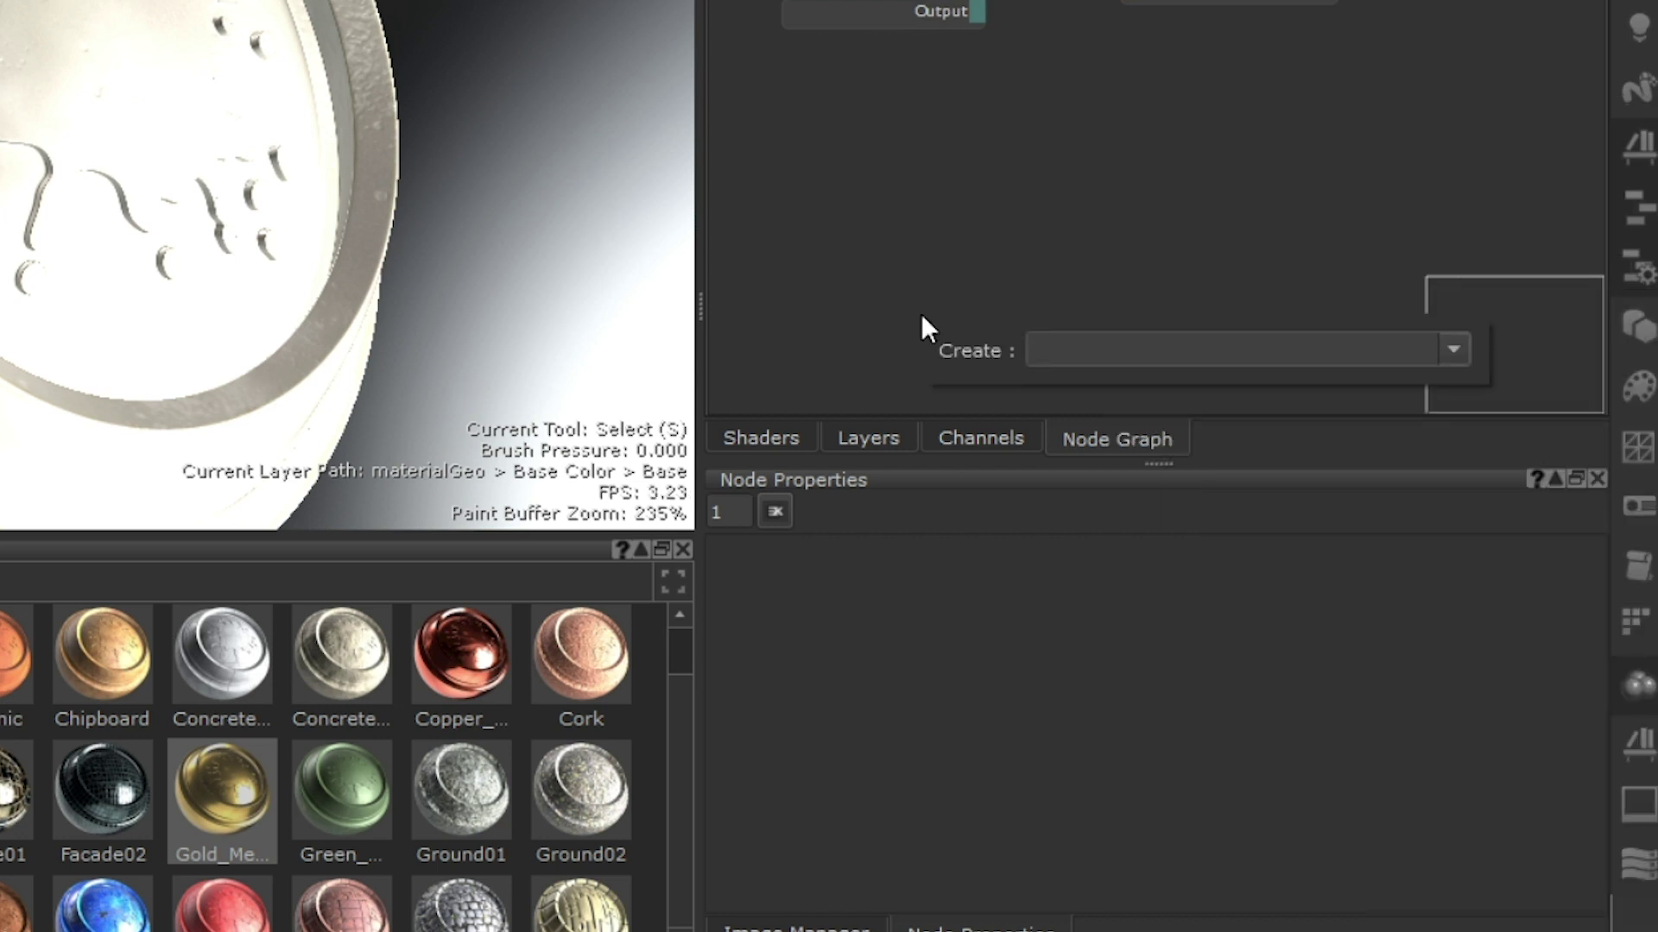
{"action": "type", "text": "dust"}
{"action": "key", "text": "Down"}
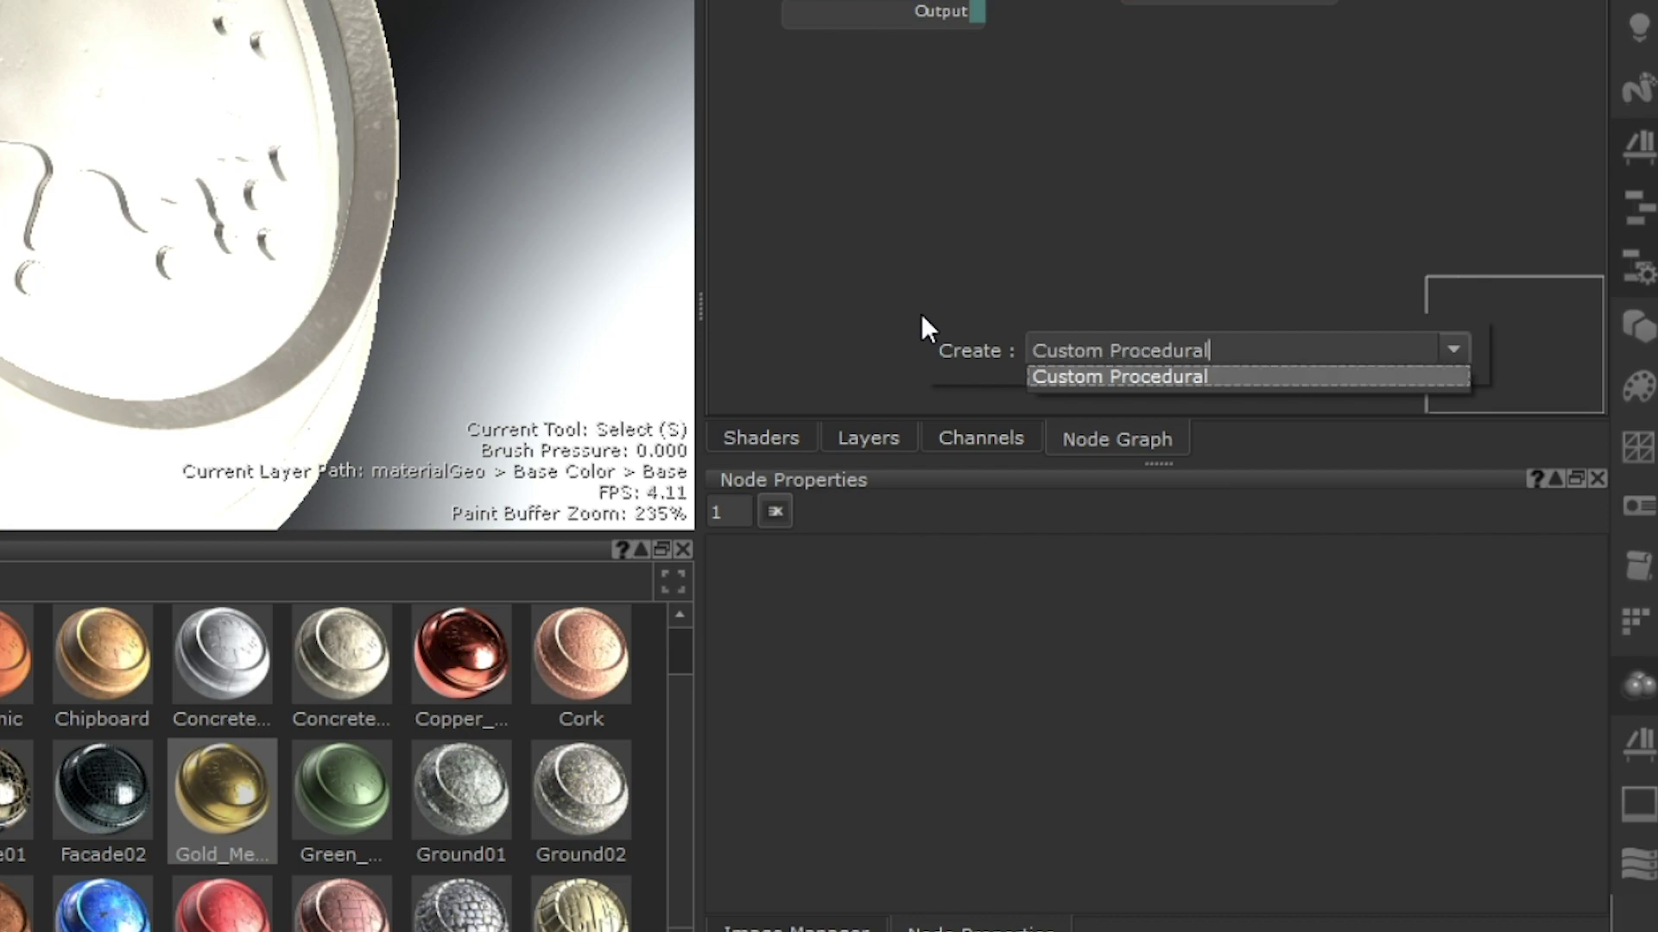
{"action": "key", "text": "Return"}
{"action": "scroll", "coordinate": [1237, 406], "scroll_direction": "up", "scroll_amount": 2}
Select the Custom Procedural node and switch its export type to Procedural Mask
{"action": "left_click", "coordinate": [1253, 439]}
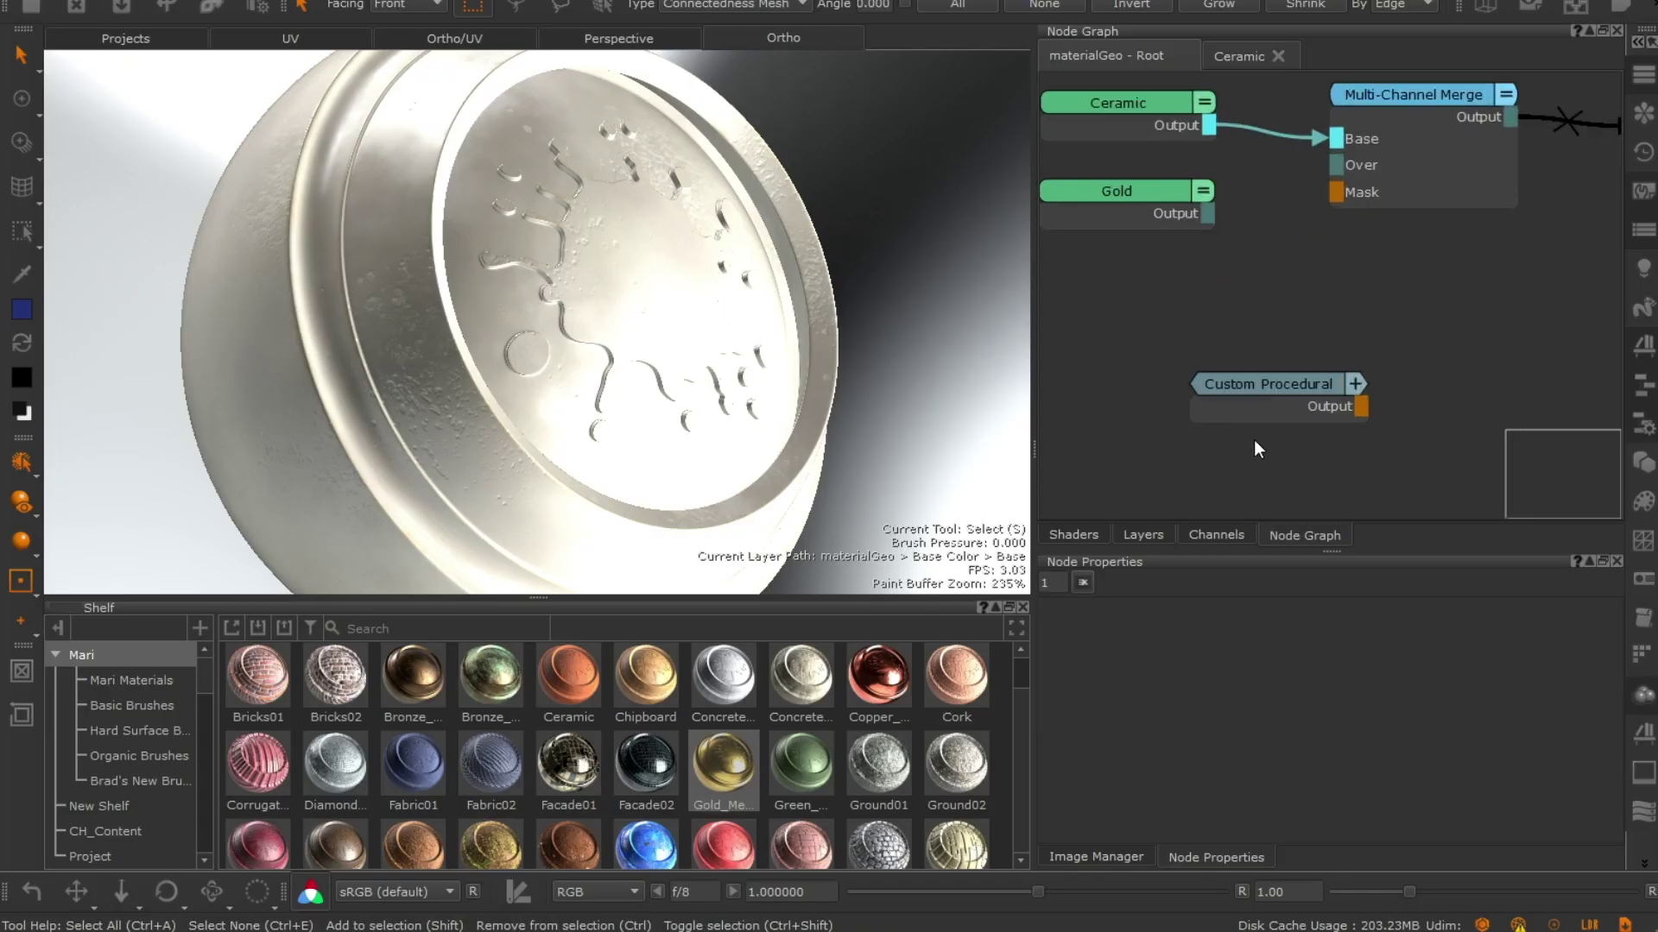
{"action": "left_click", "coordinate": [1250, 396]}
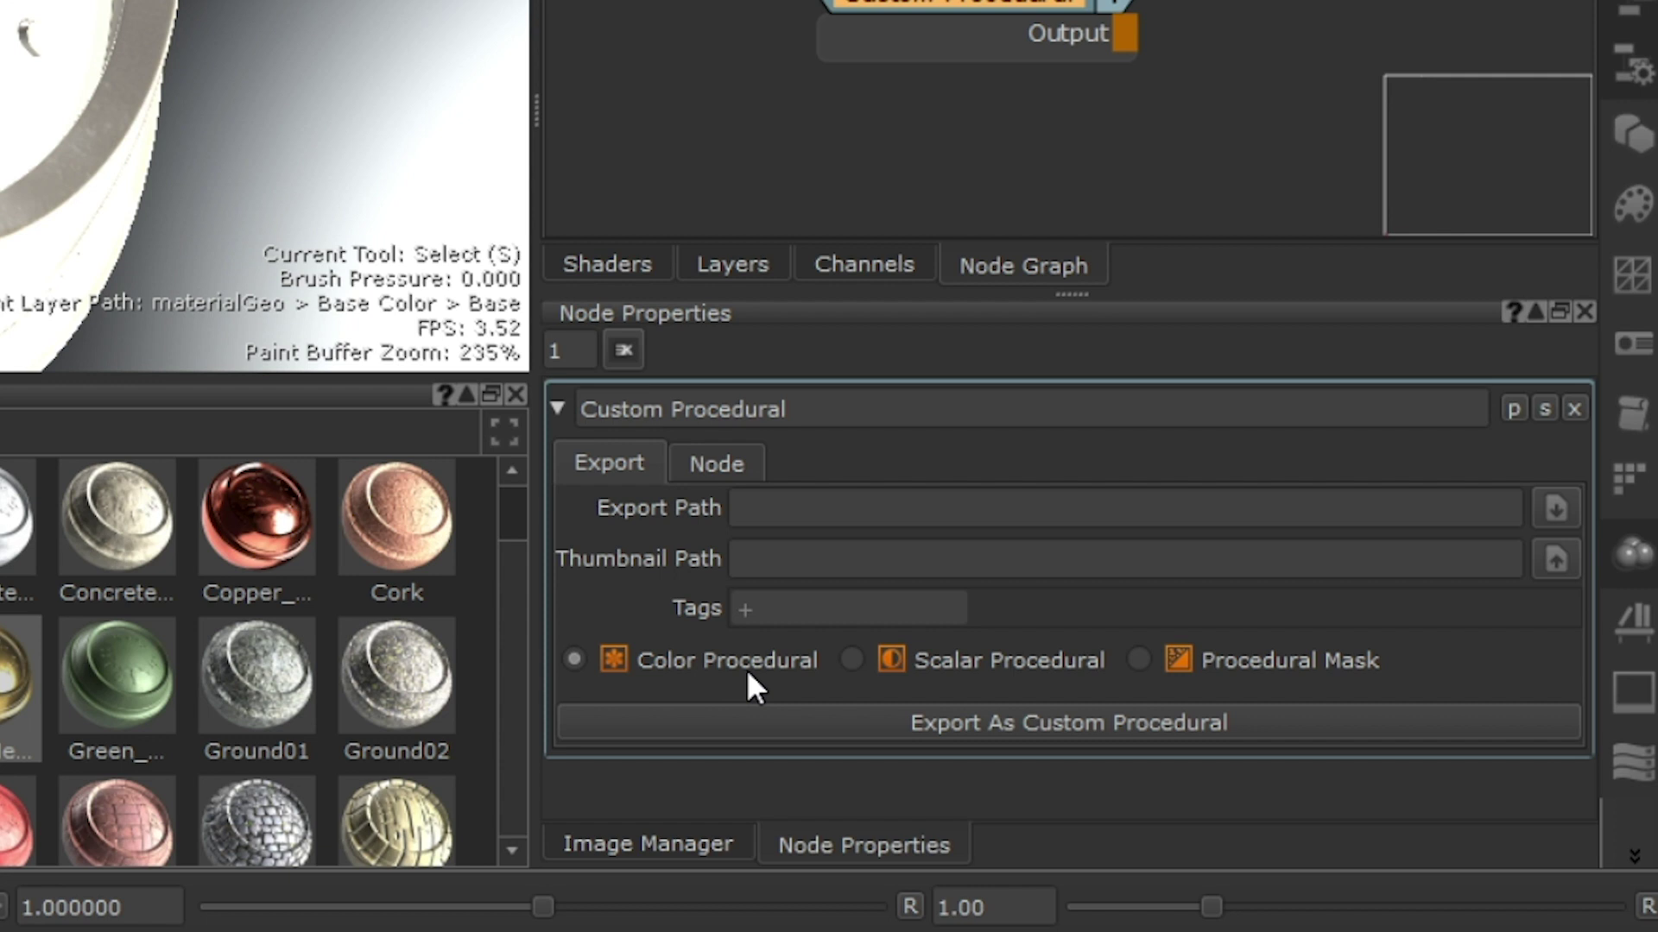
{"action": "left_click", "coordinate": [935, 672]}
{"action": "left_click", "coordinate": [1352, 670]}
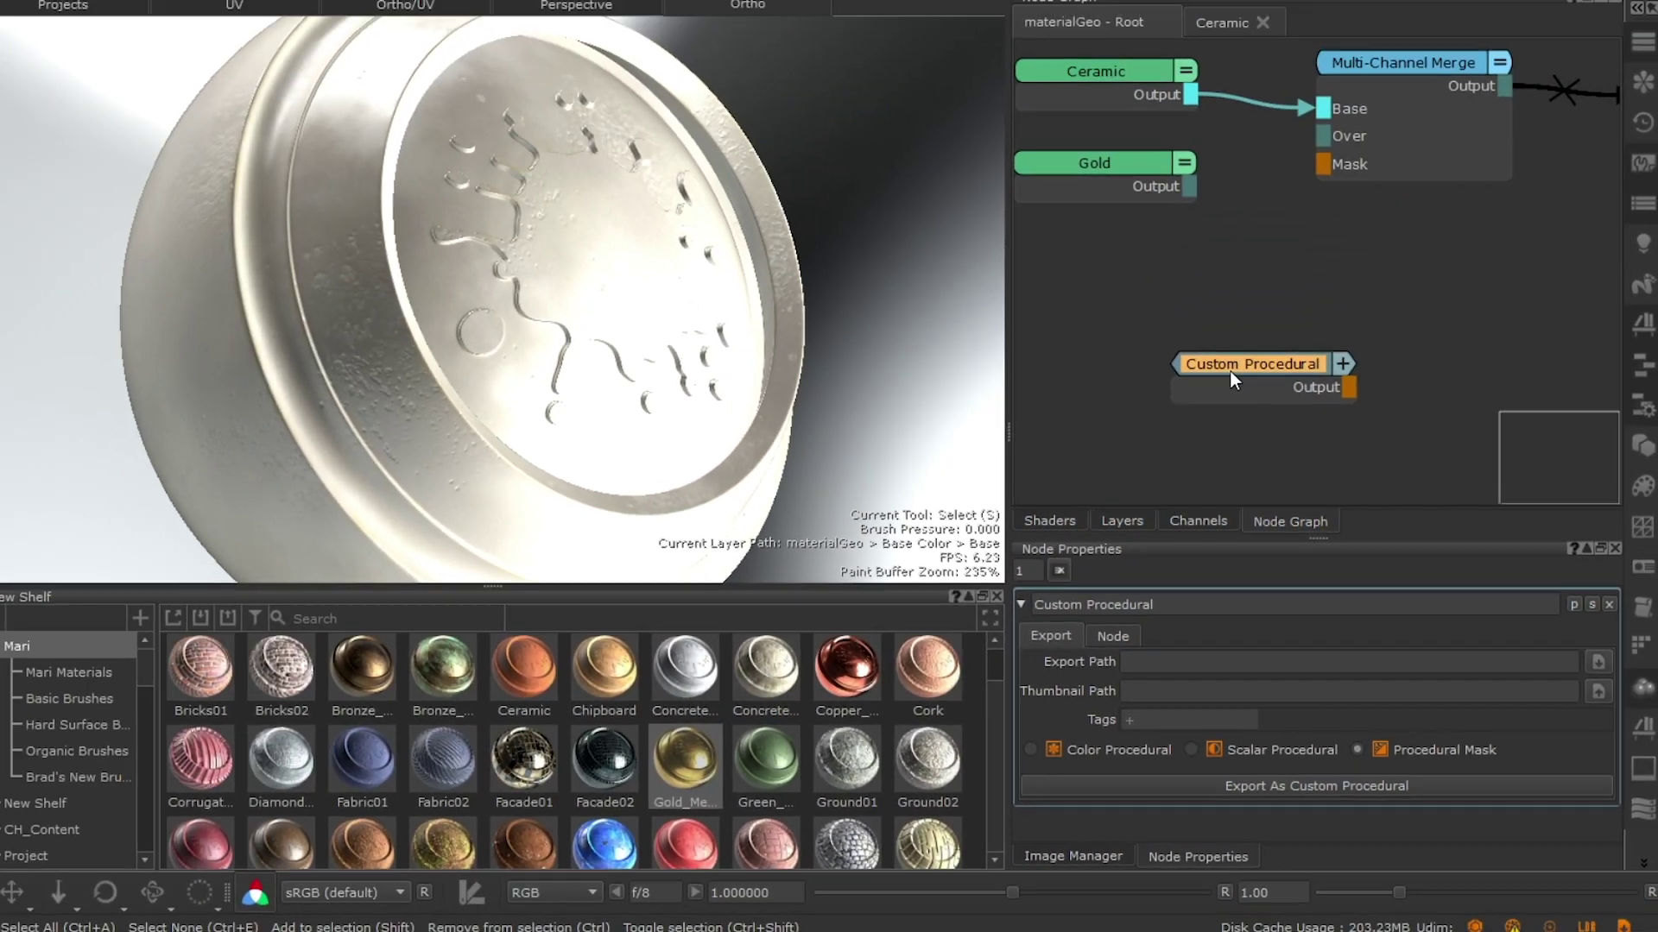
Inside the Custom Procedural, add a Merge node to the Output and wire a Color node into Merge1's Over input
{"action": "double_click", "coordinate": [959, 5]}
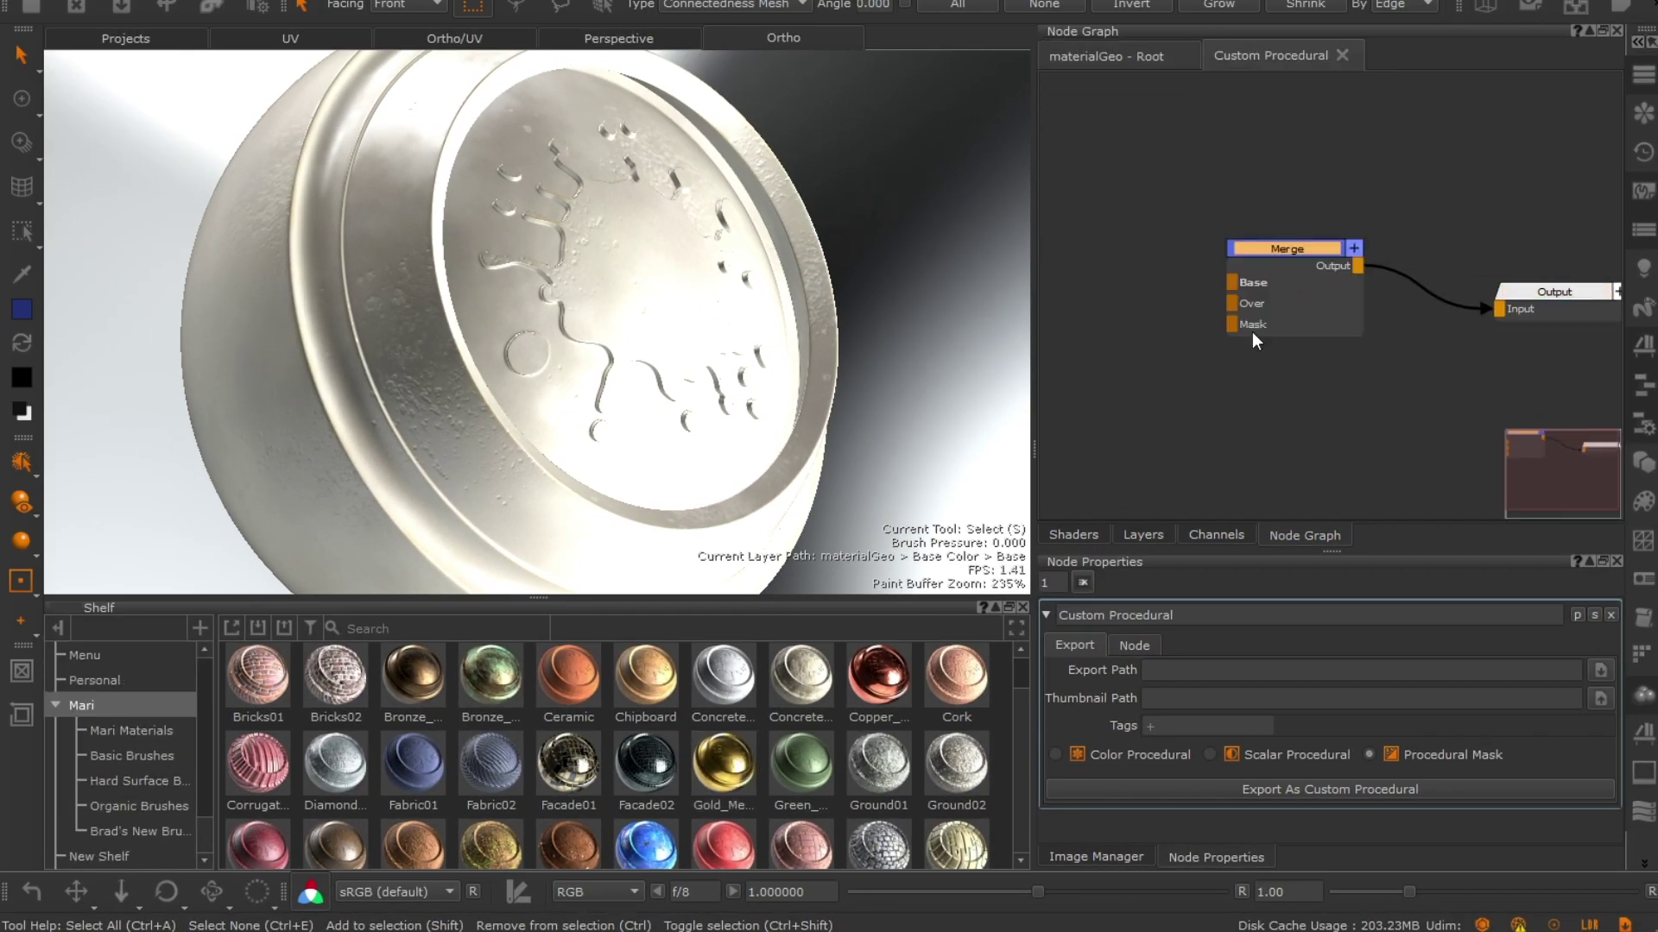
{"action": "left_click_drag", "start_coordinate": [1095, 561], "coordinate": [1417, 307]}
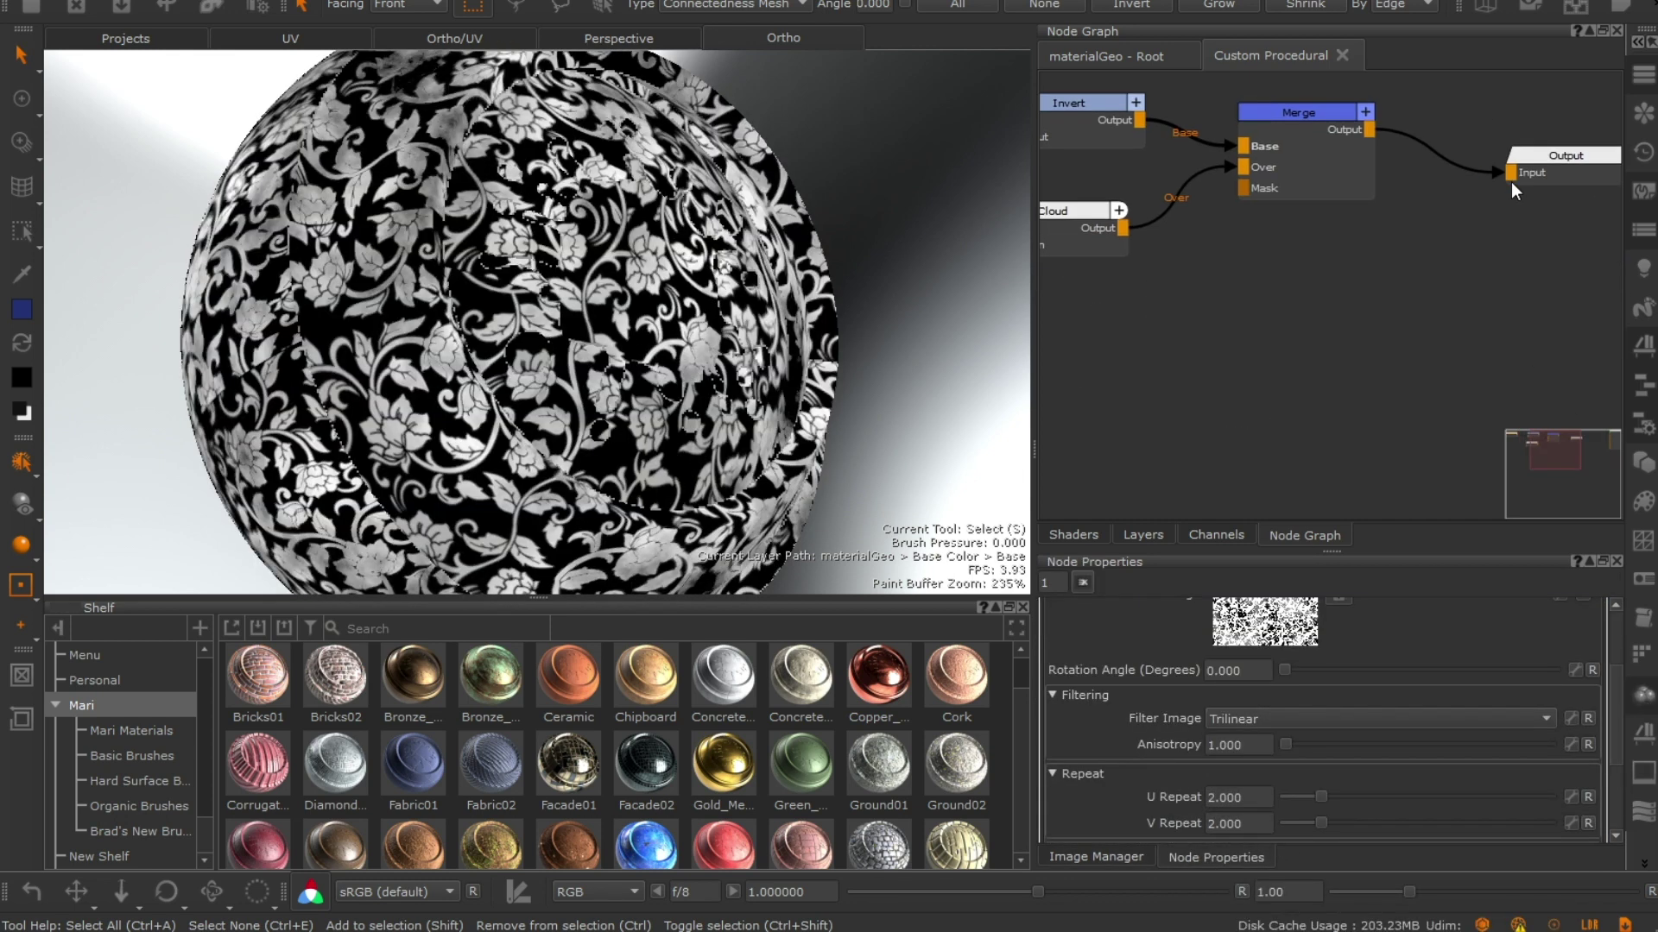
{"action": "key", "text": "Tab"}
{"action": "type", "text": "col"}
{"action": "key", "text": "Return"}
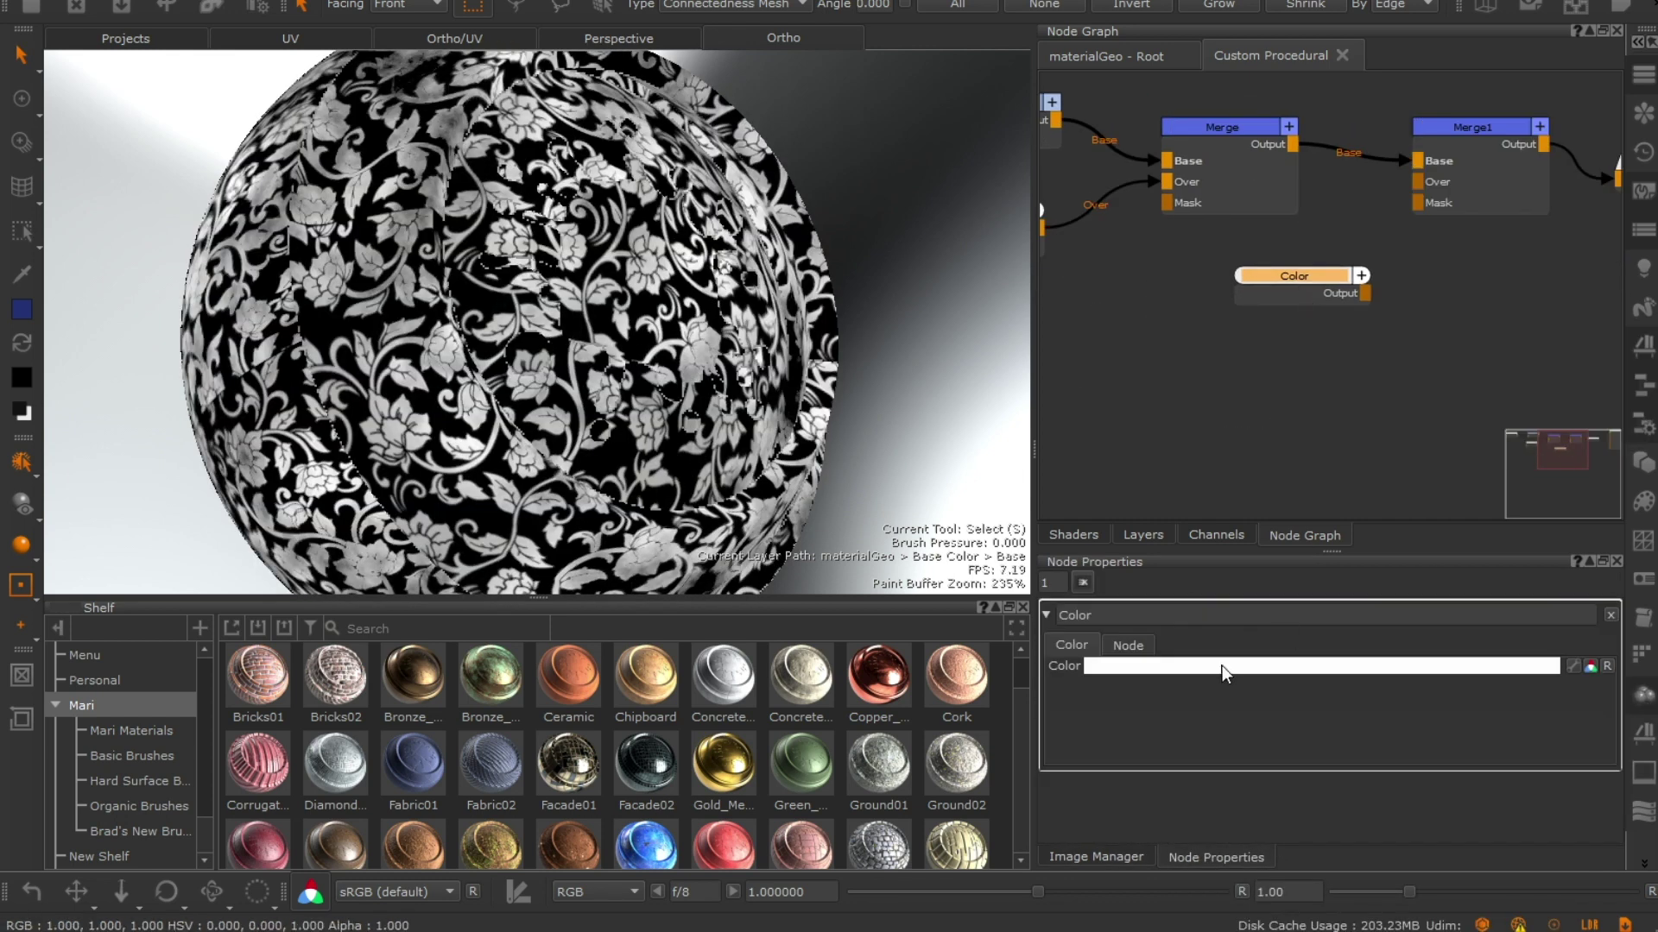
{"action": "left_click_drag", "start_coordinate": [1365, 293], "coordinate": [1417, 181]}
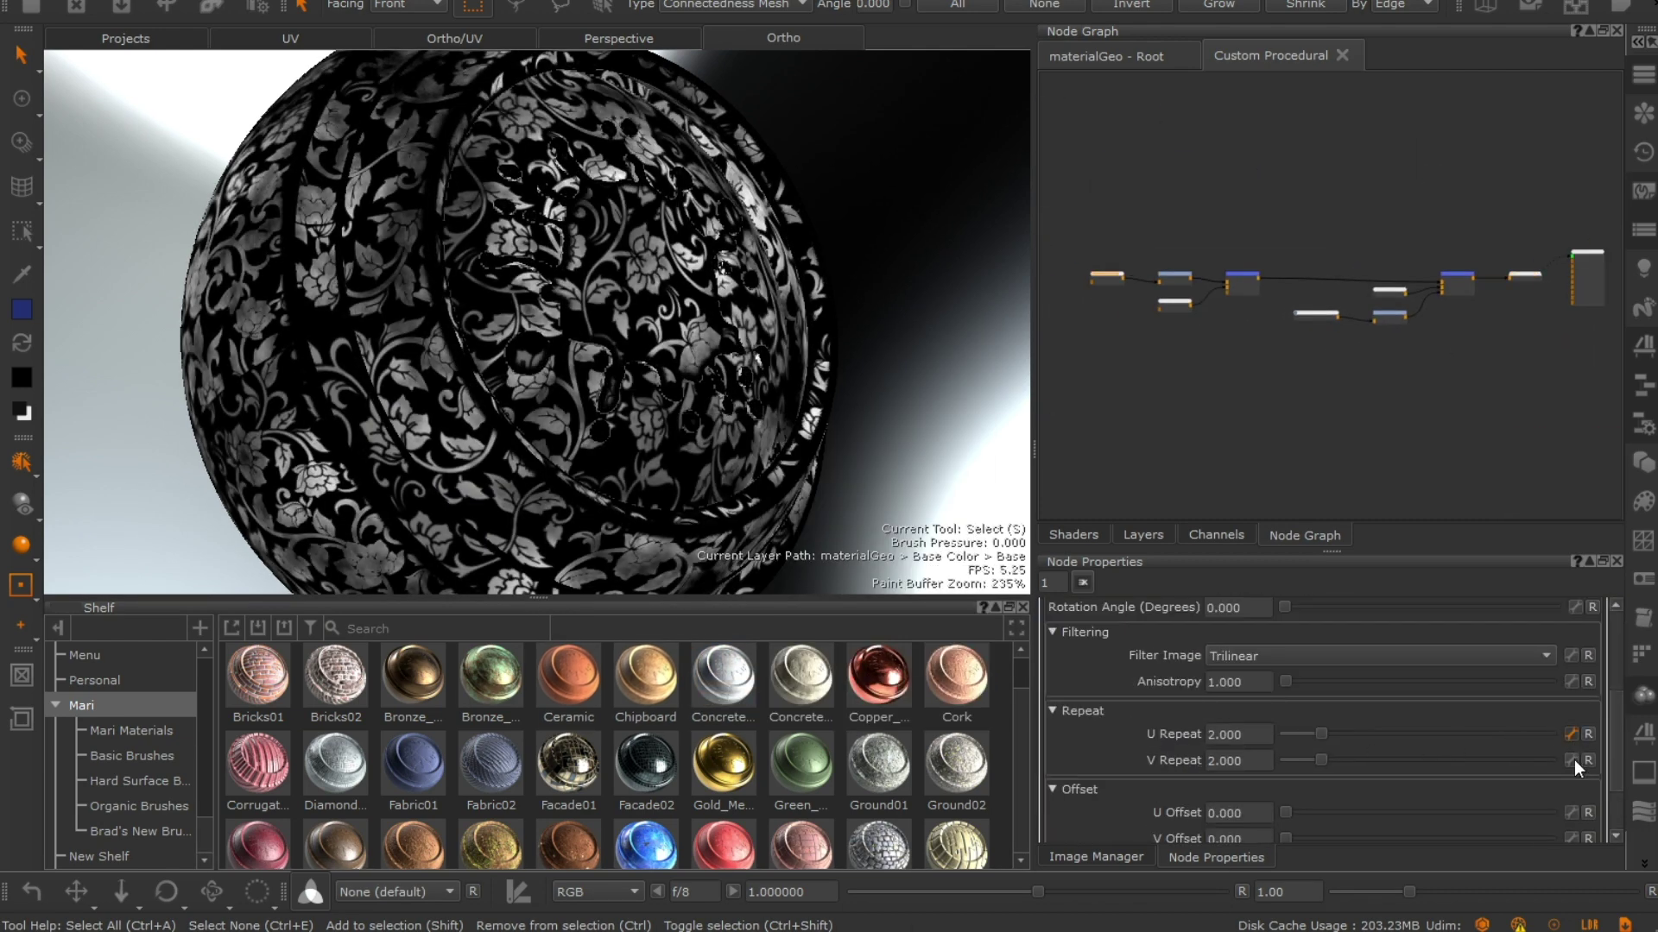
{"action": "scroll", "coordinate": [1121, 764], "scroll_direction": "down", "scroll_amount": 2}
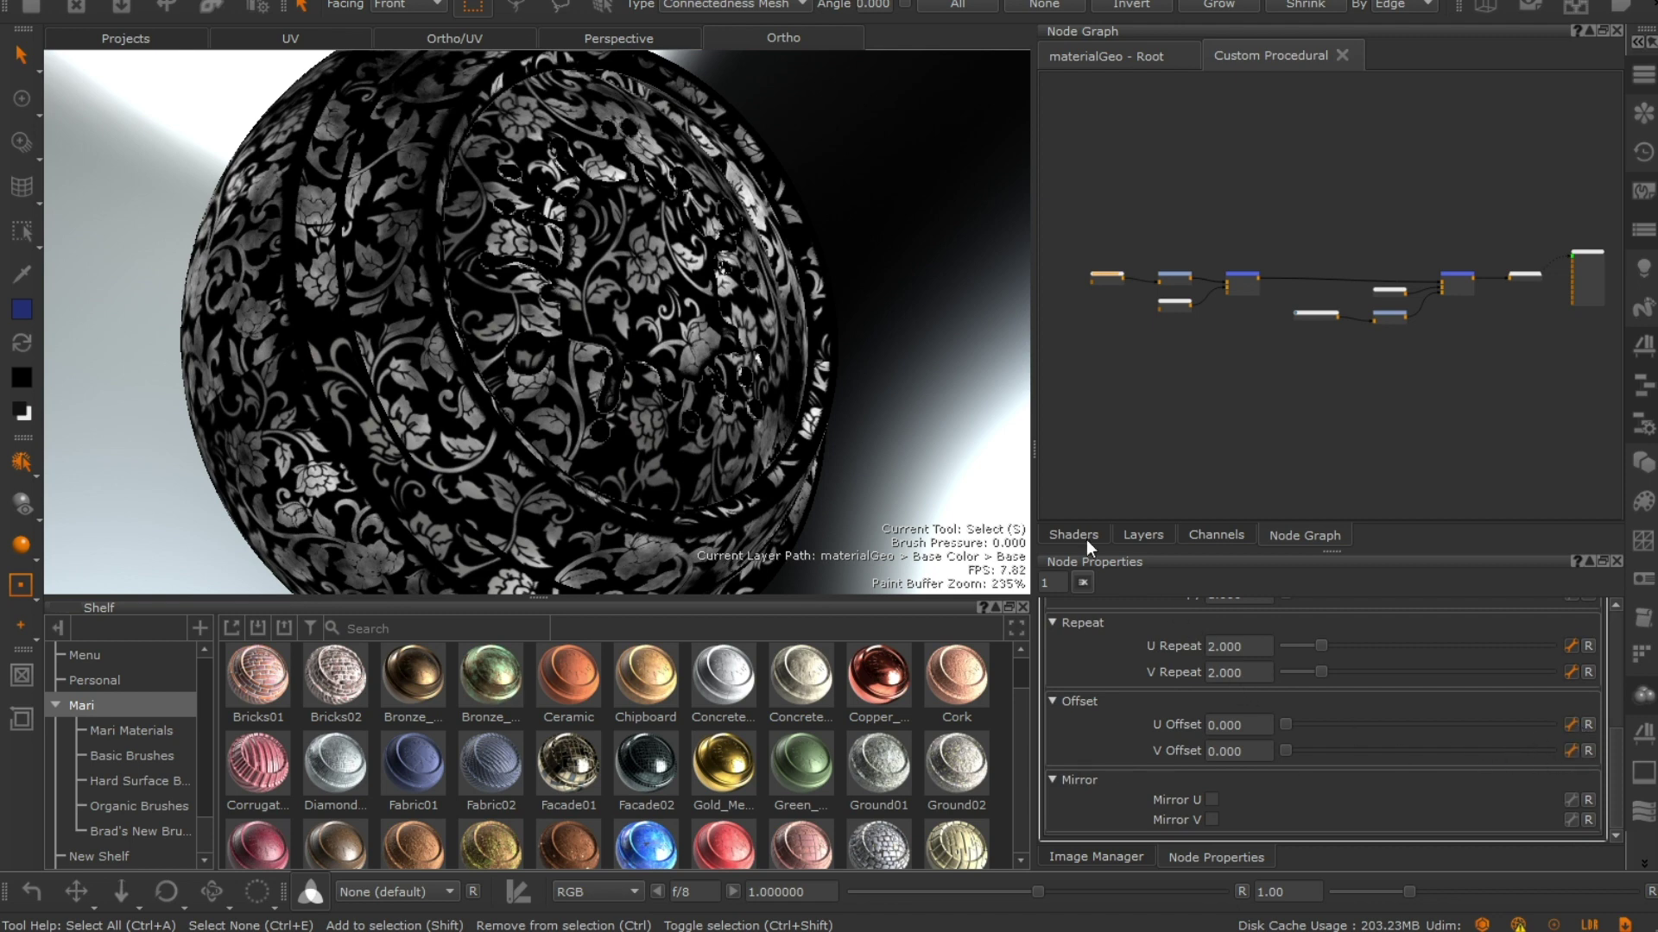
Link the U Repeat and V Repeat group controls into a single control named Repeat
{"action": "left_click", "coordinate": [1109, 57]}
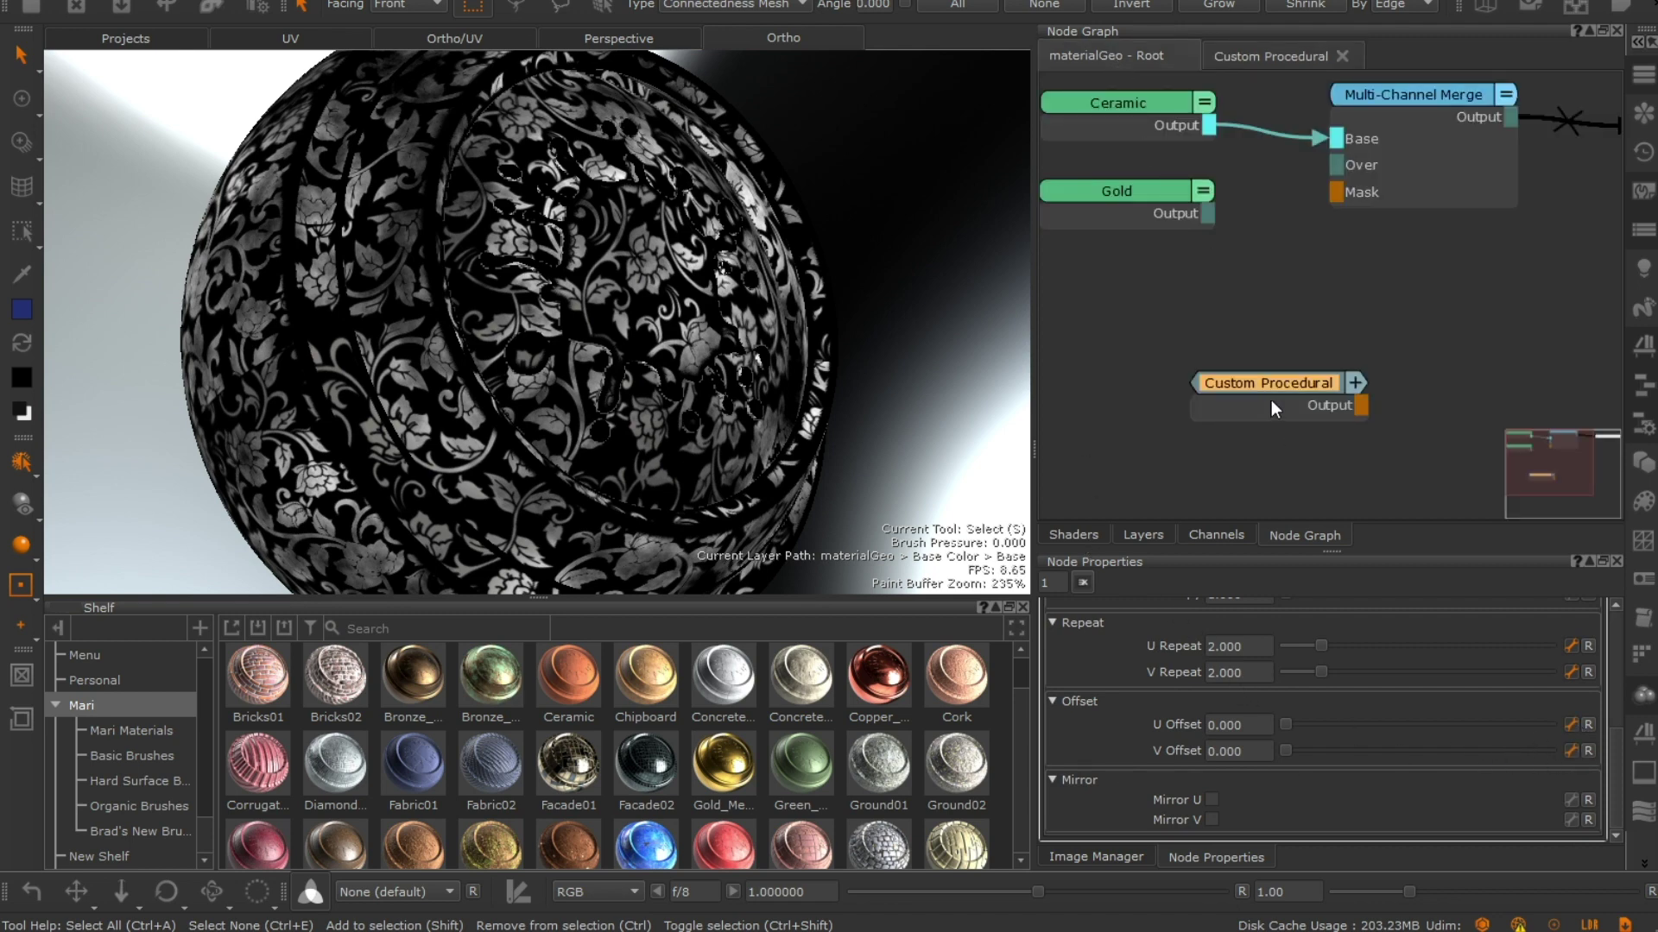
{"action": "left_click", "coordinate": [1271, 402]}
{"action": "left_click", "coordinate": [1578, 616]}
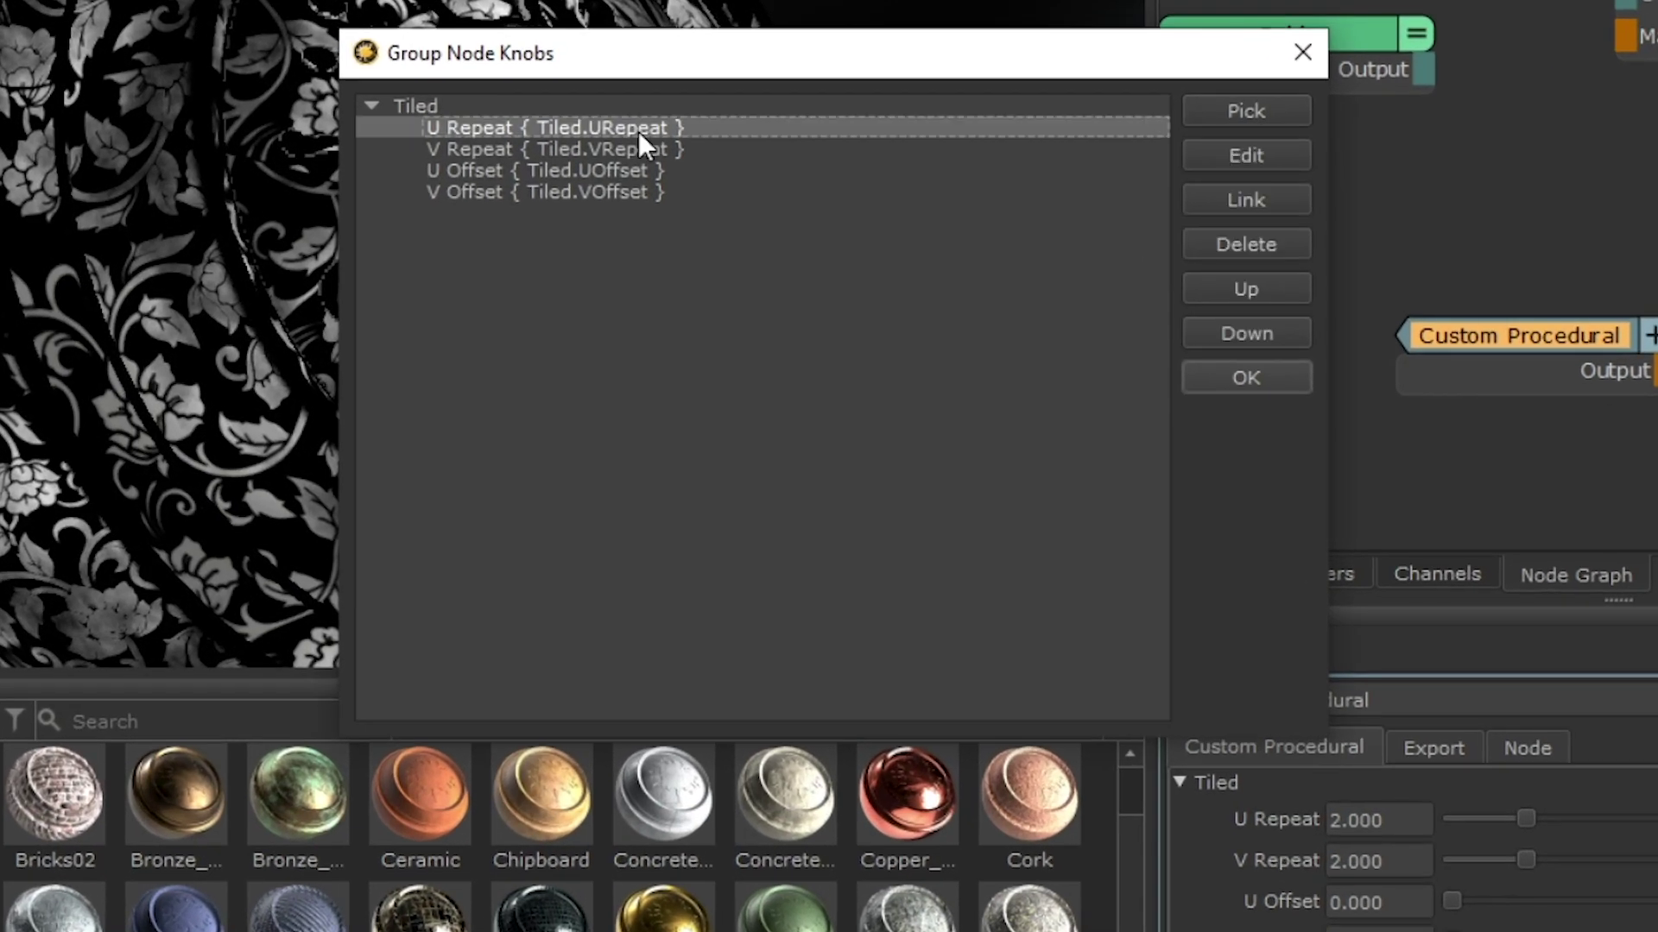
{"action": "left_click", "coordinate": [674, 149]}
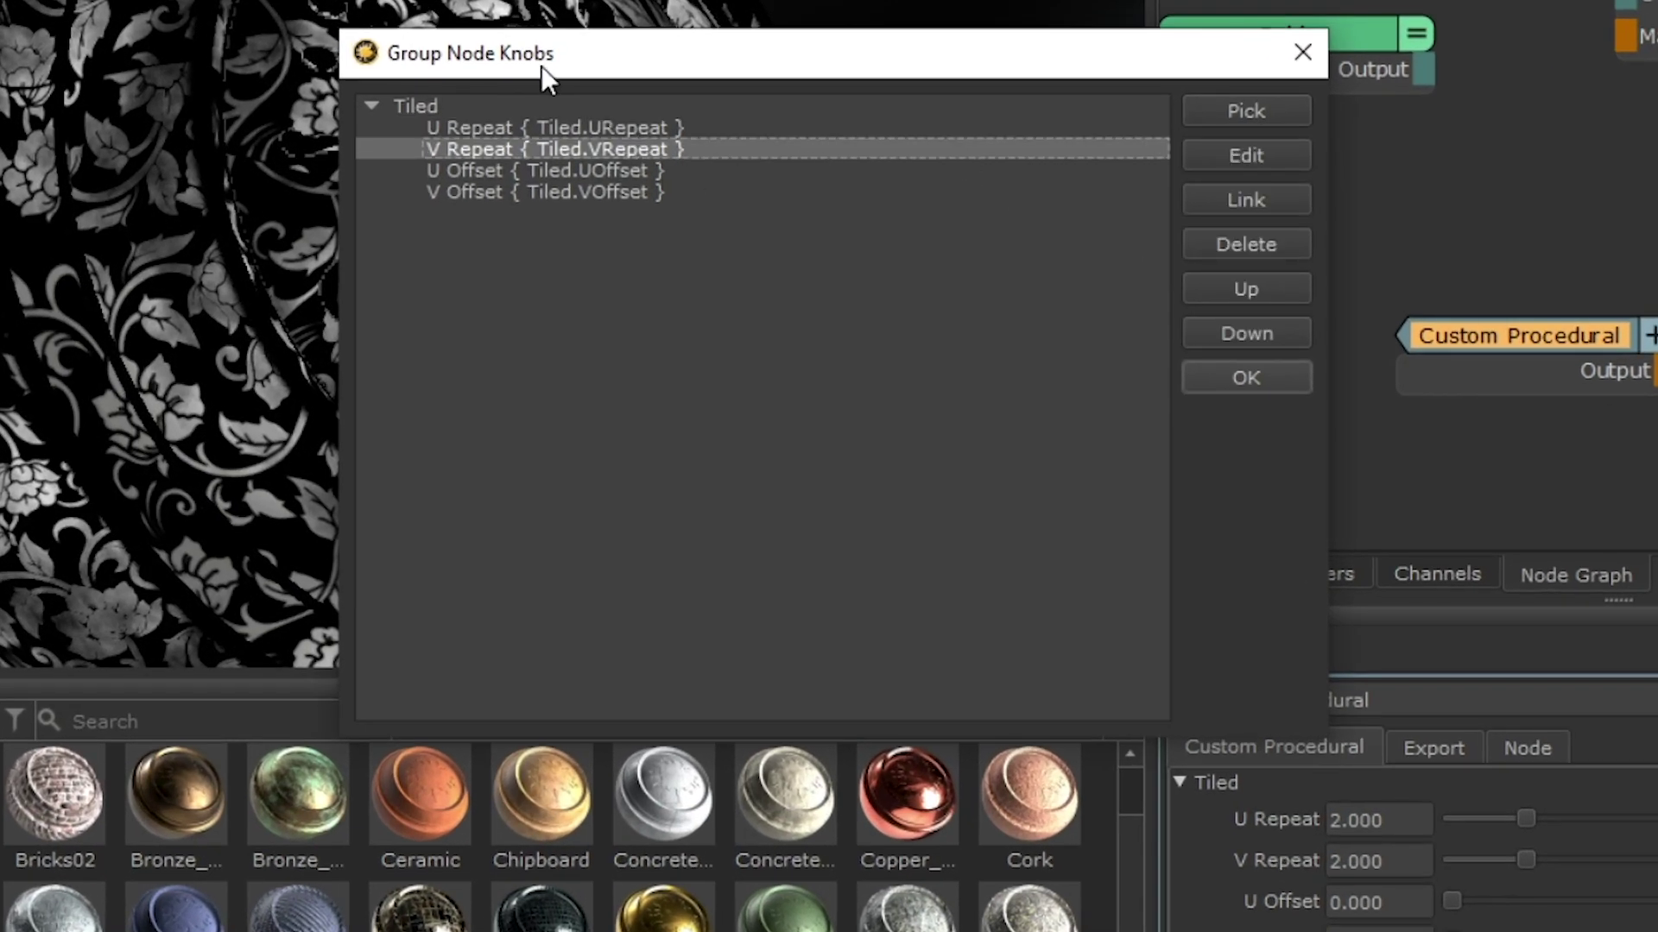
{"action": "left_click", "coordinate": [577, 127], "text": "ctrl"}
{"action": "left_click", "coordinate": [1240, 194]}
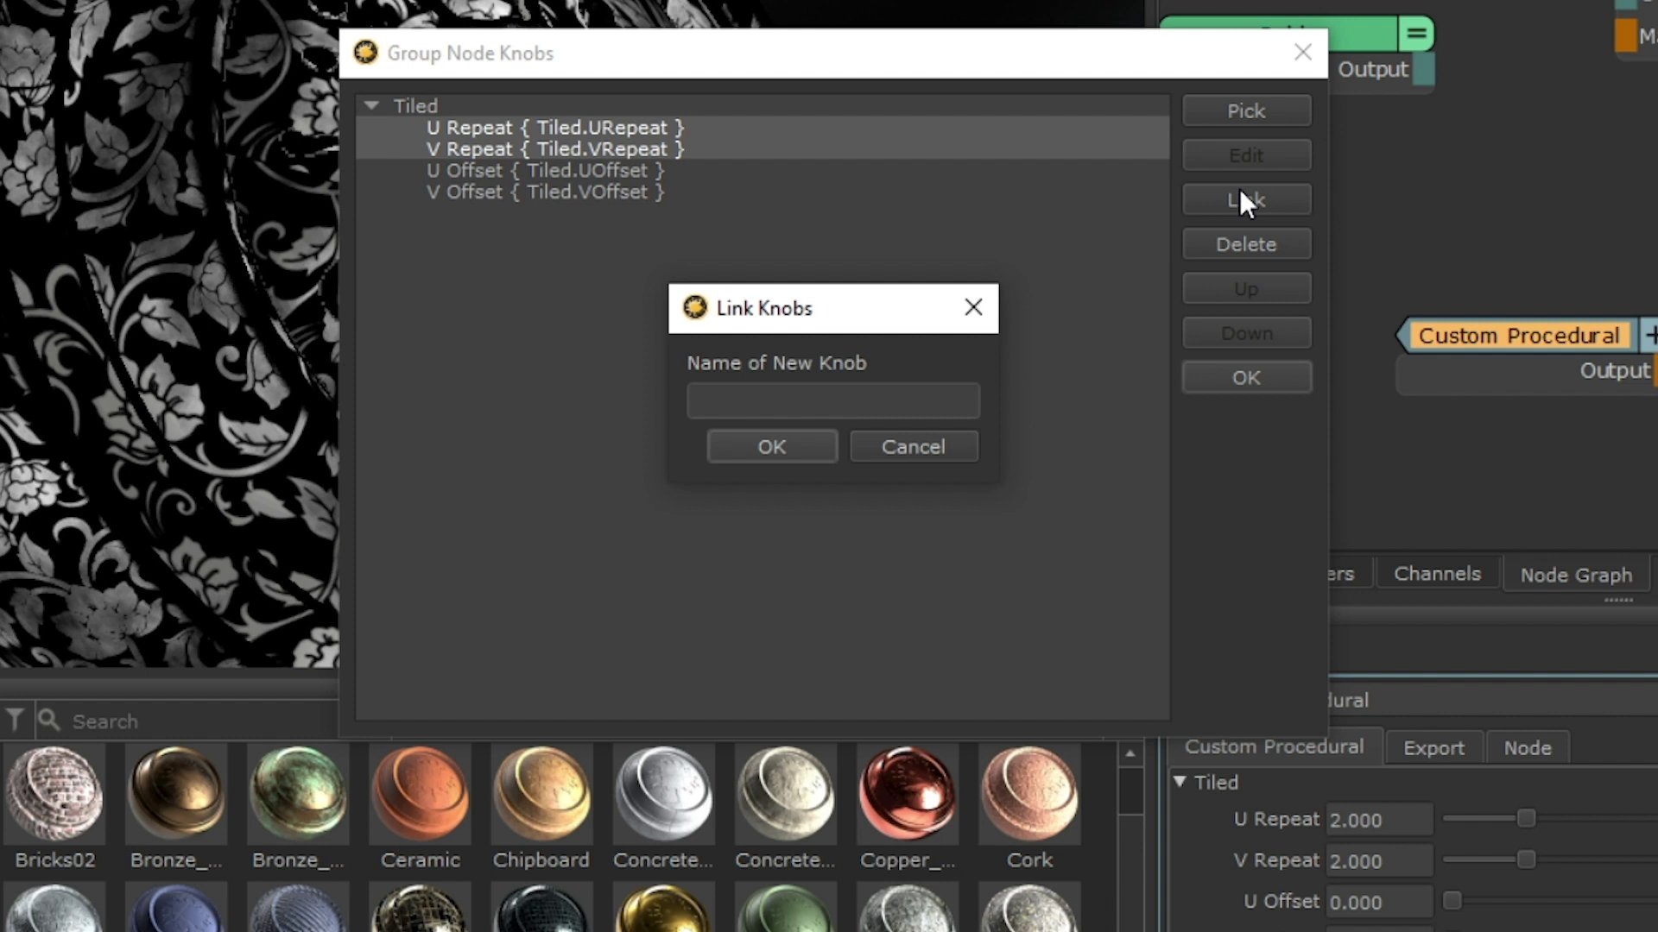
{"action": "type", "text": "Repeat"}
{"action": "left_click", "coordinate": [762, 447]}
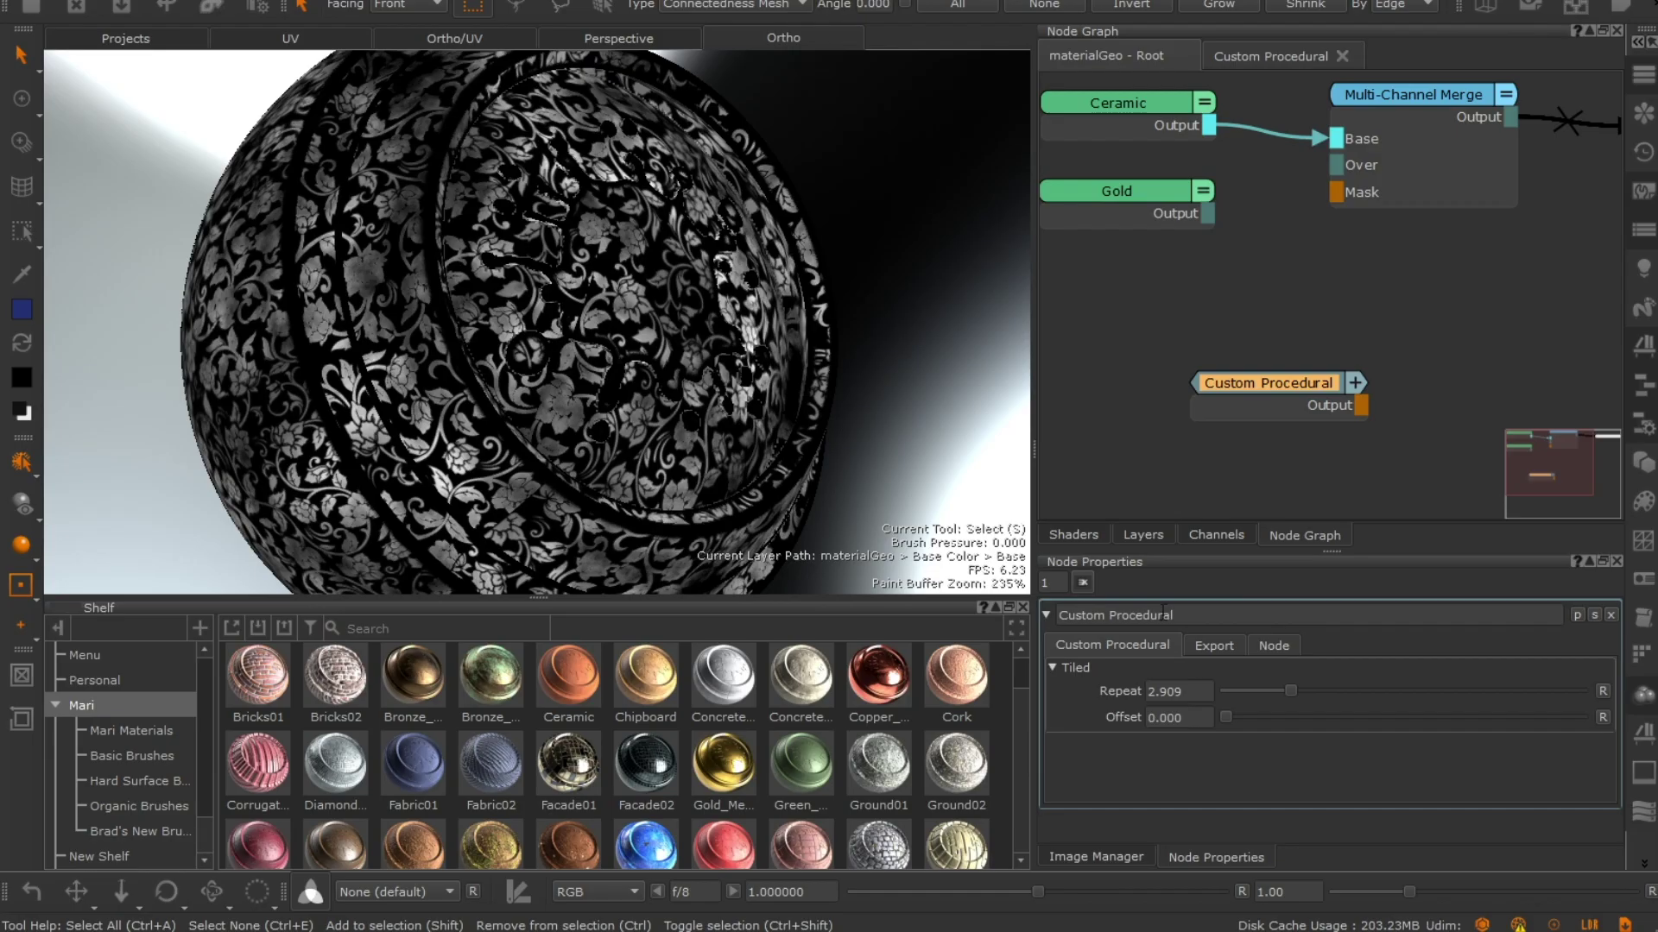
Add the export tags mpc, procedural, ceramic and pattern, then attempt the custom procedural export
{"action": "left_click", "coordinate": [1213, 644]}
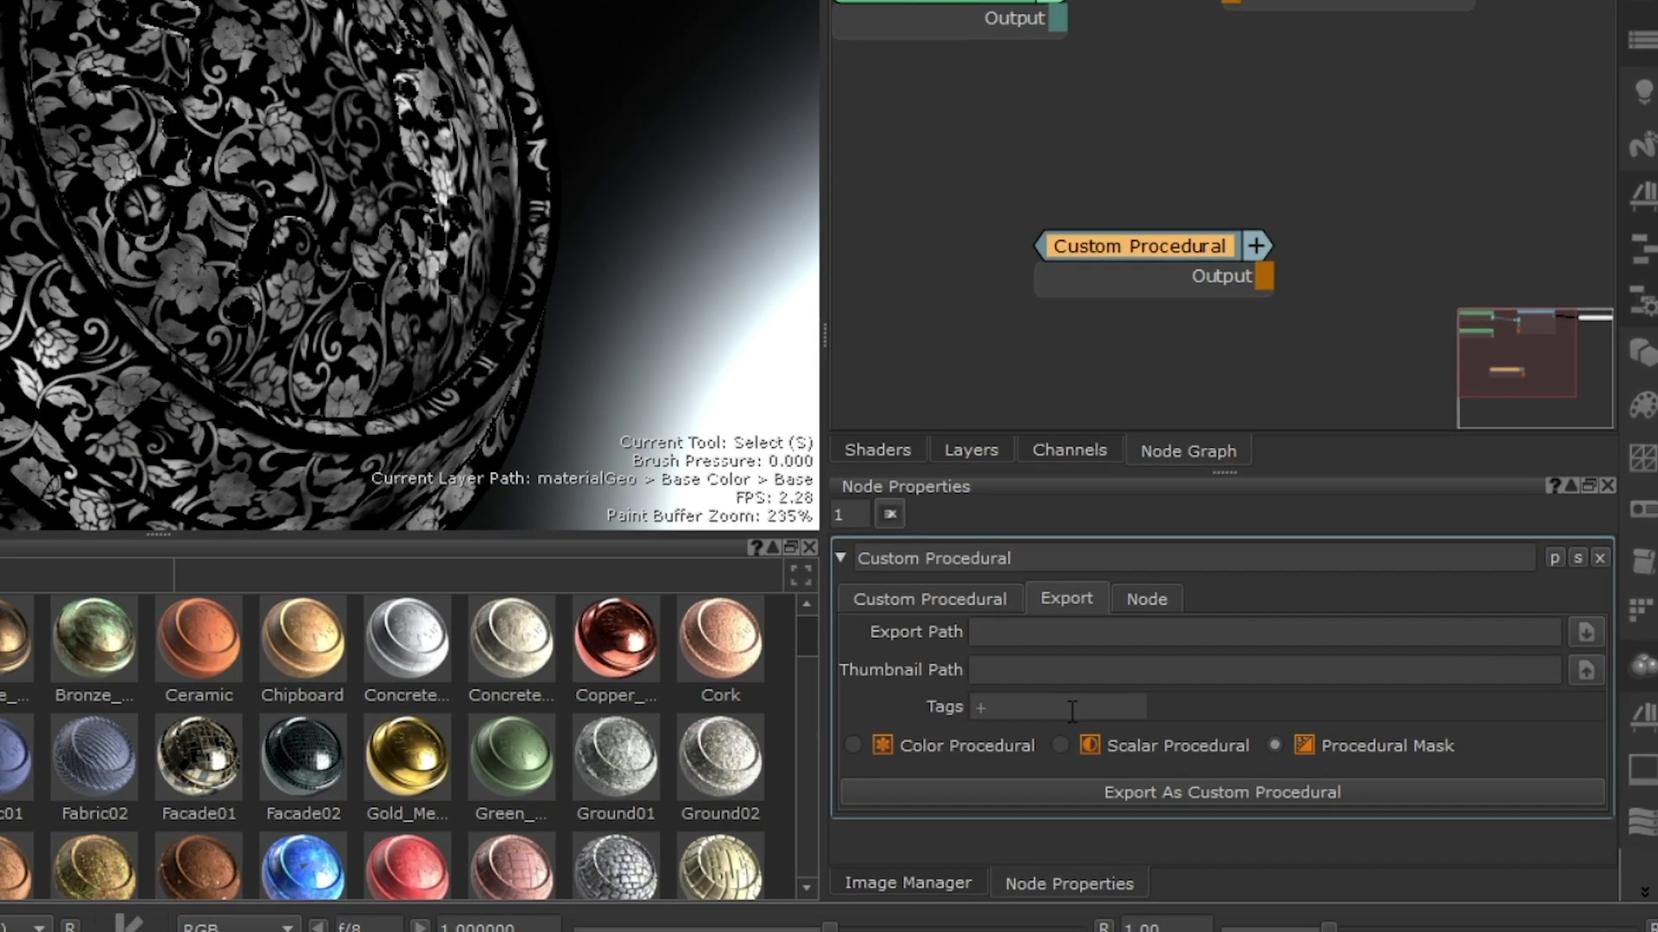
{"action": "left_click", "coordinate": [1219, 731]}
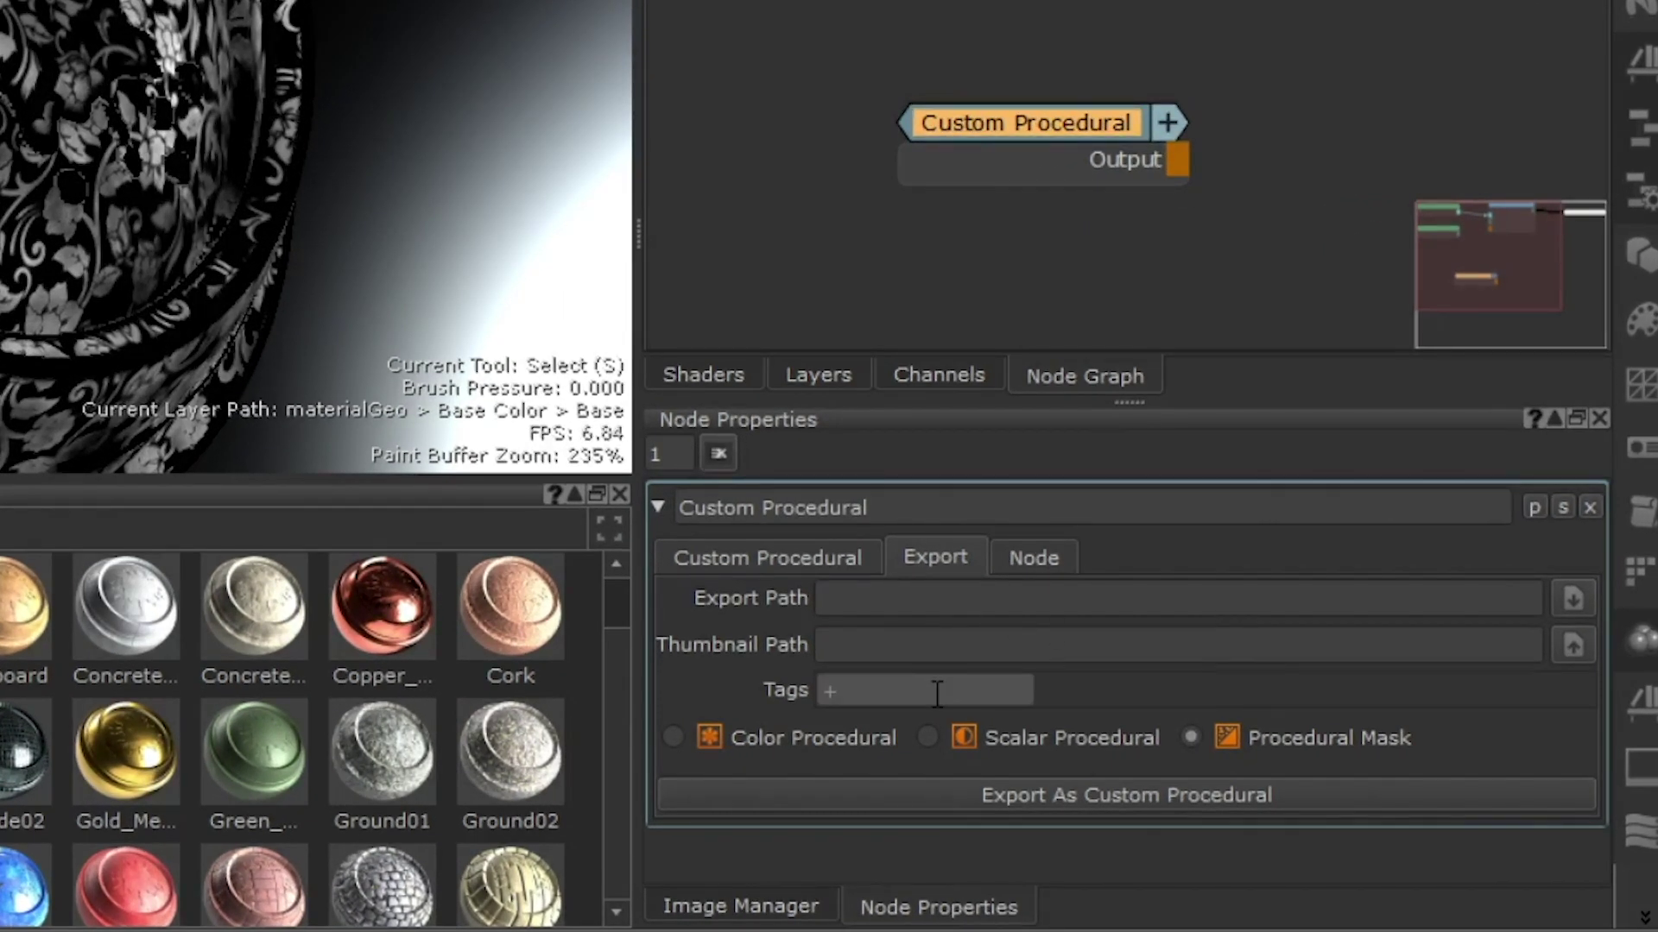
{"action": "type", "text": "mpc"}
{"action": "key", "text": "Return"}
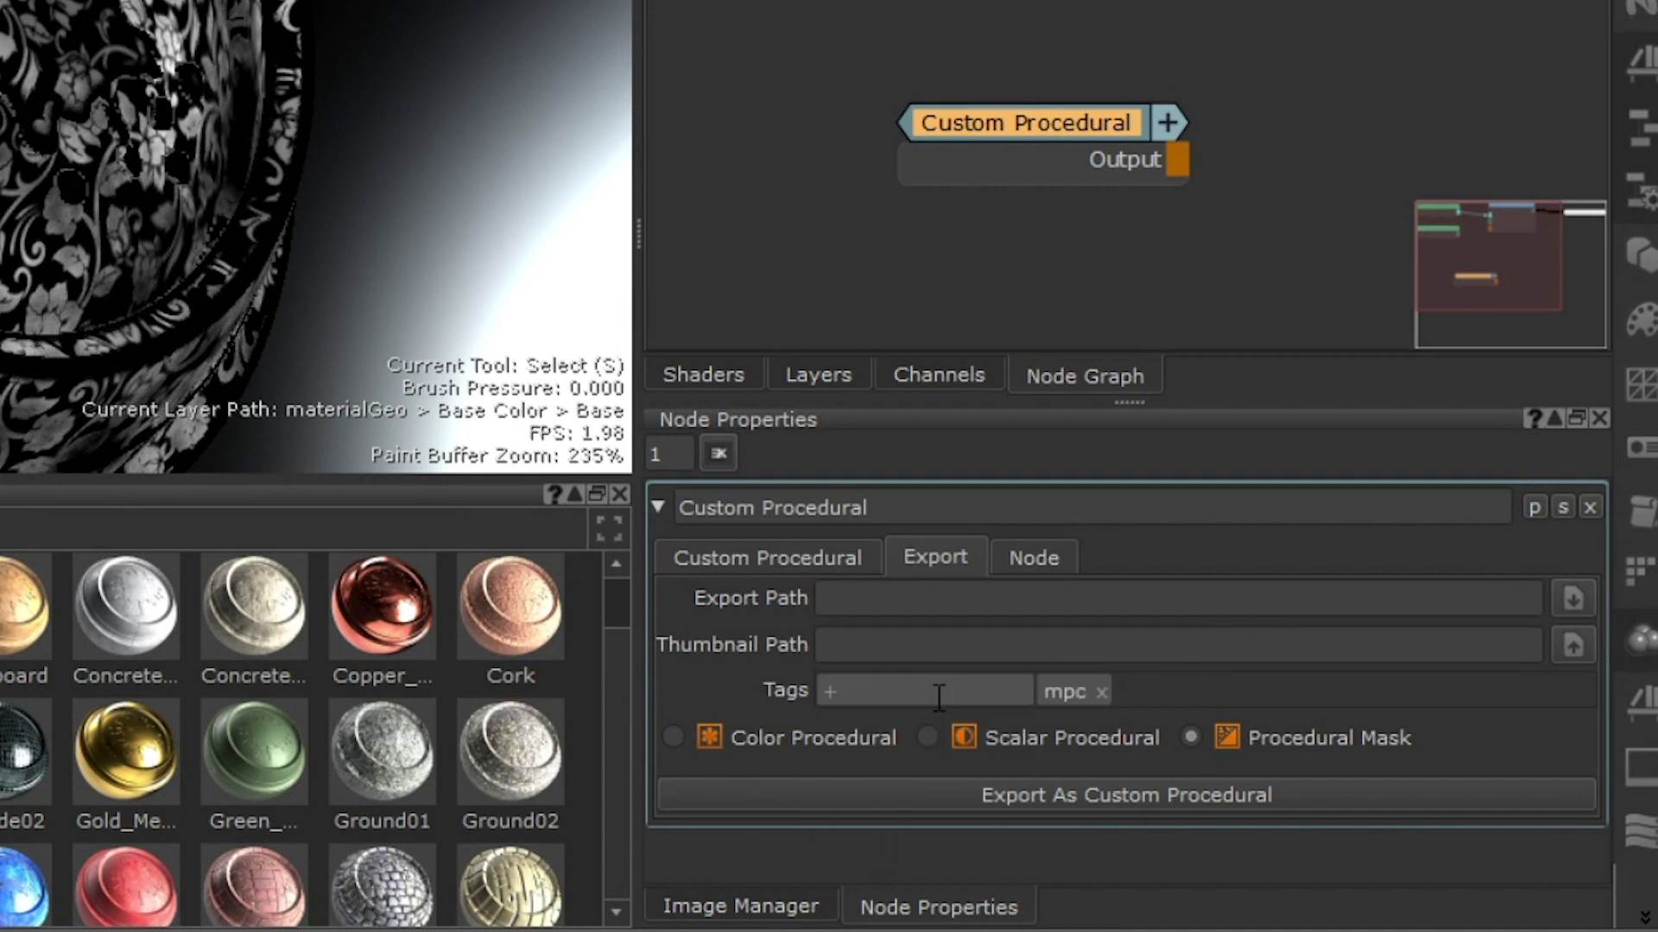
{"action": "type", "text": "procedural"}
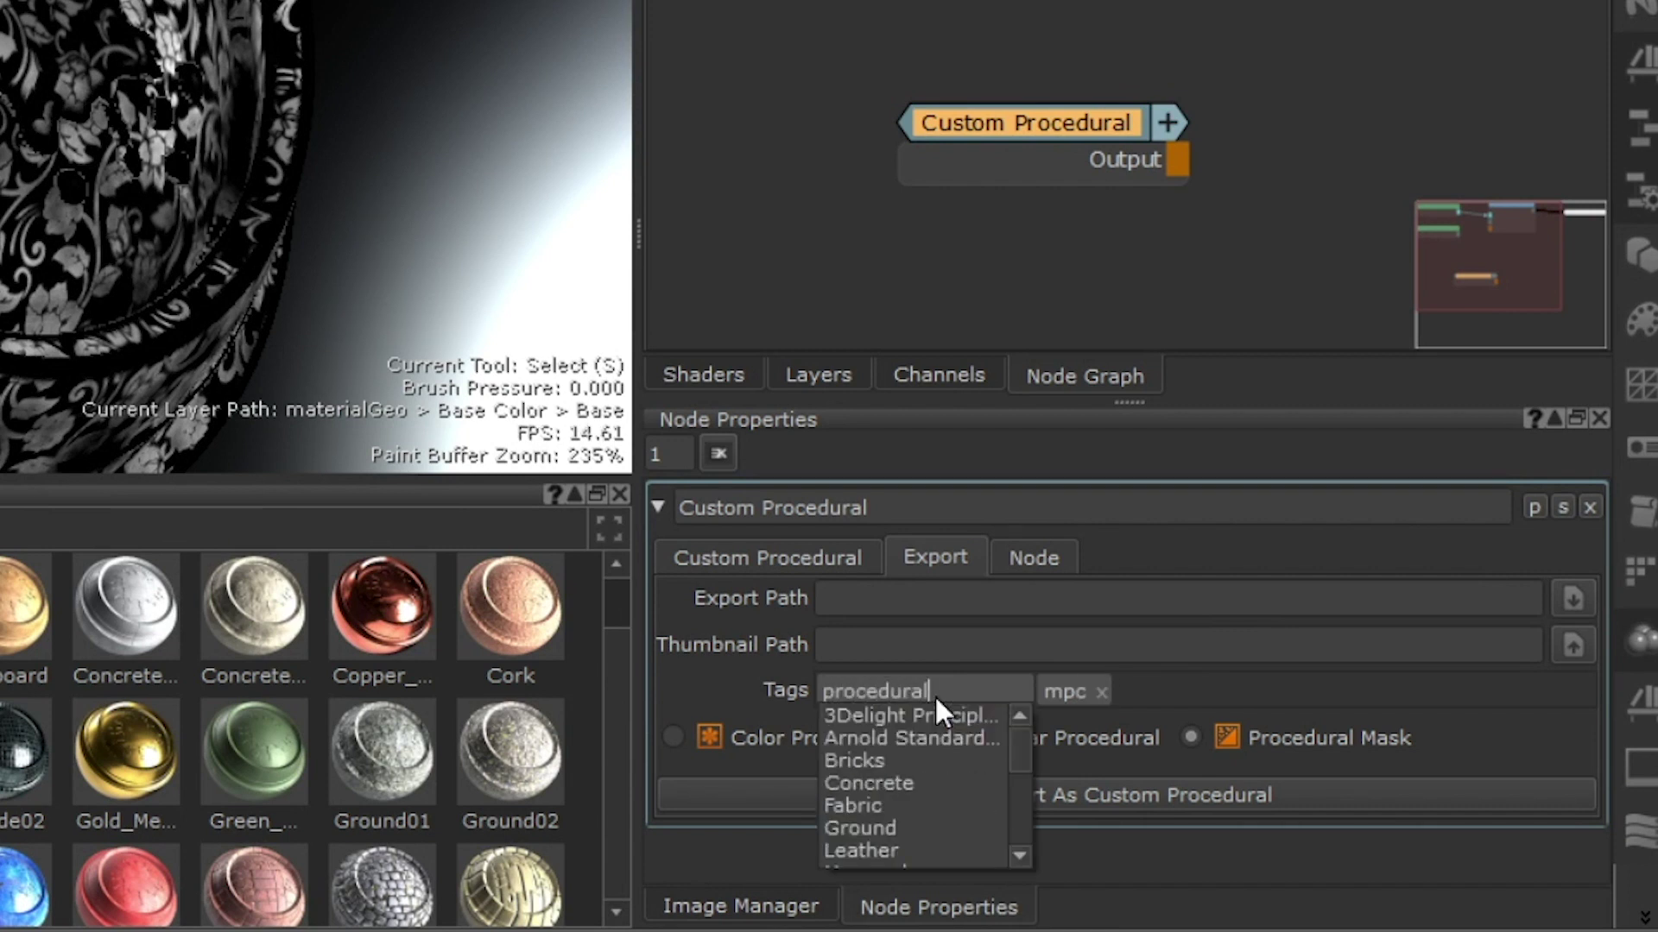
{"action": "key", "text": "Return"}
{"action": "type", "text": "cer"}
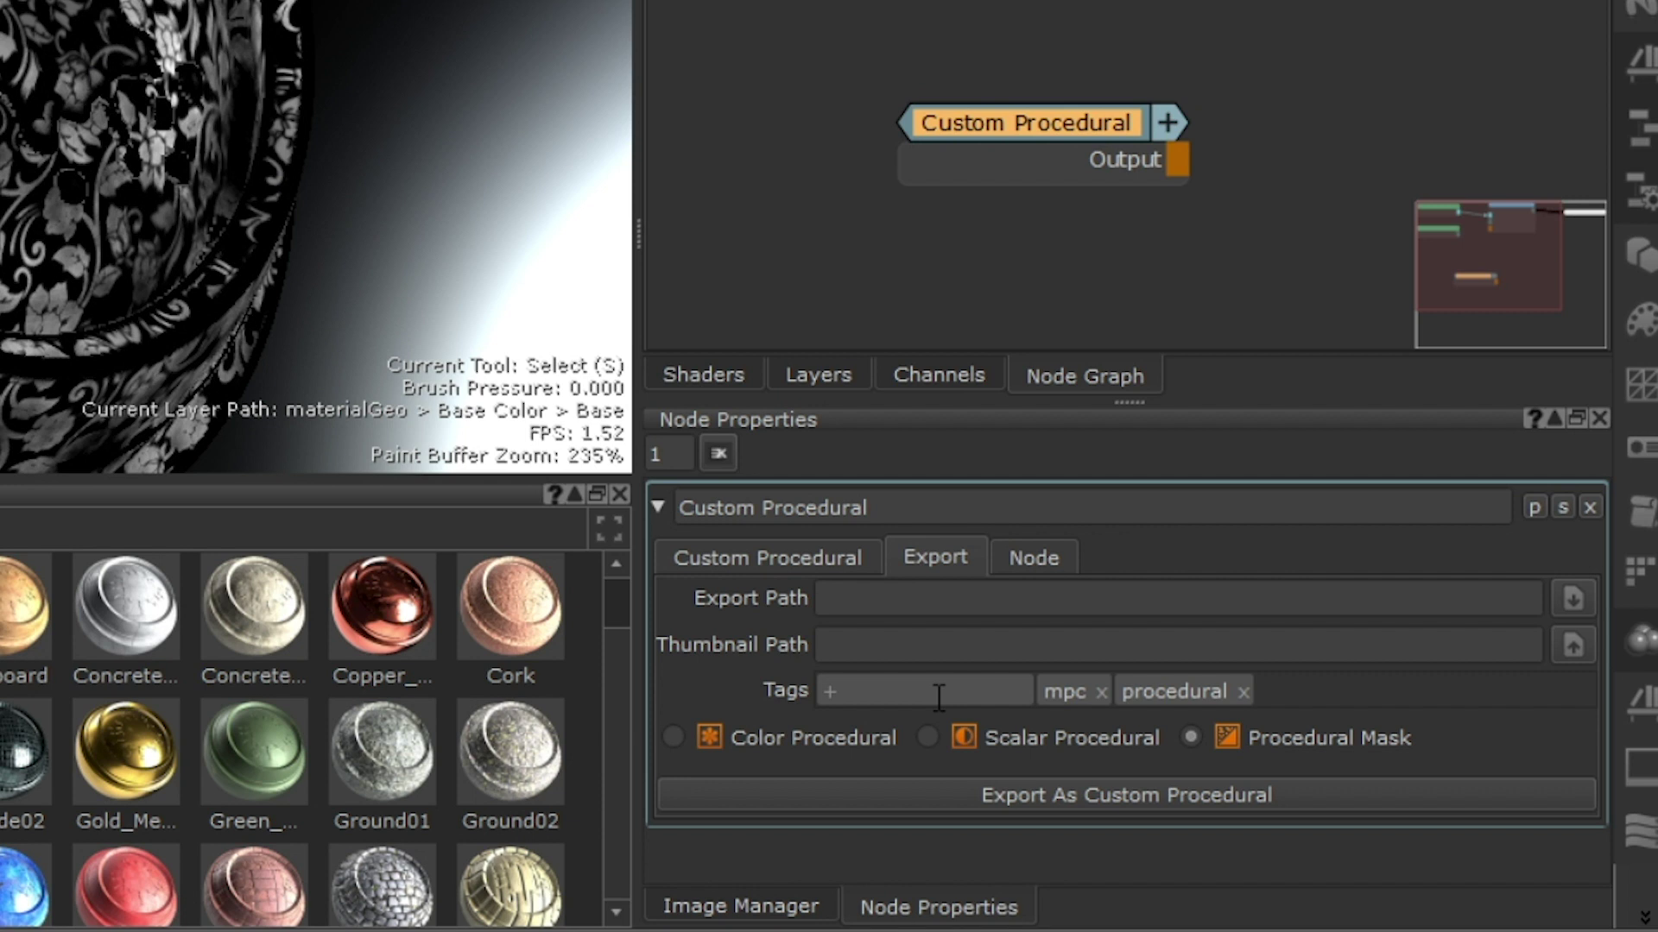
{"action": "type", "text": "amic"}
{"action": "key", "text": "Return"}
{"action": "type", "text": "pattern"}
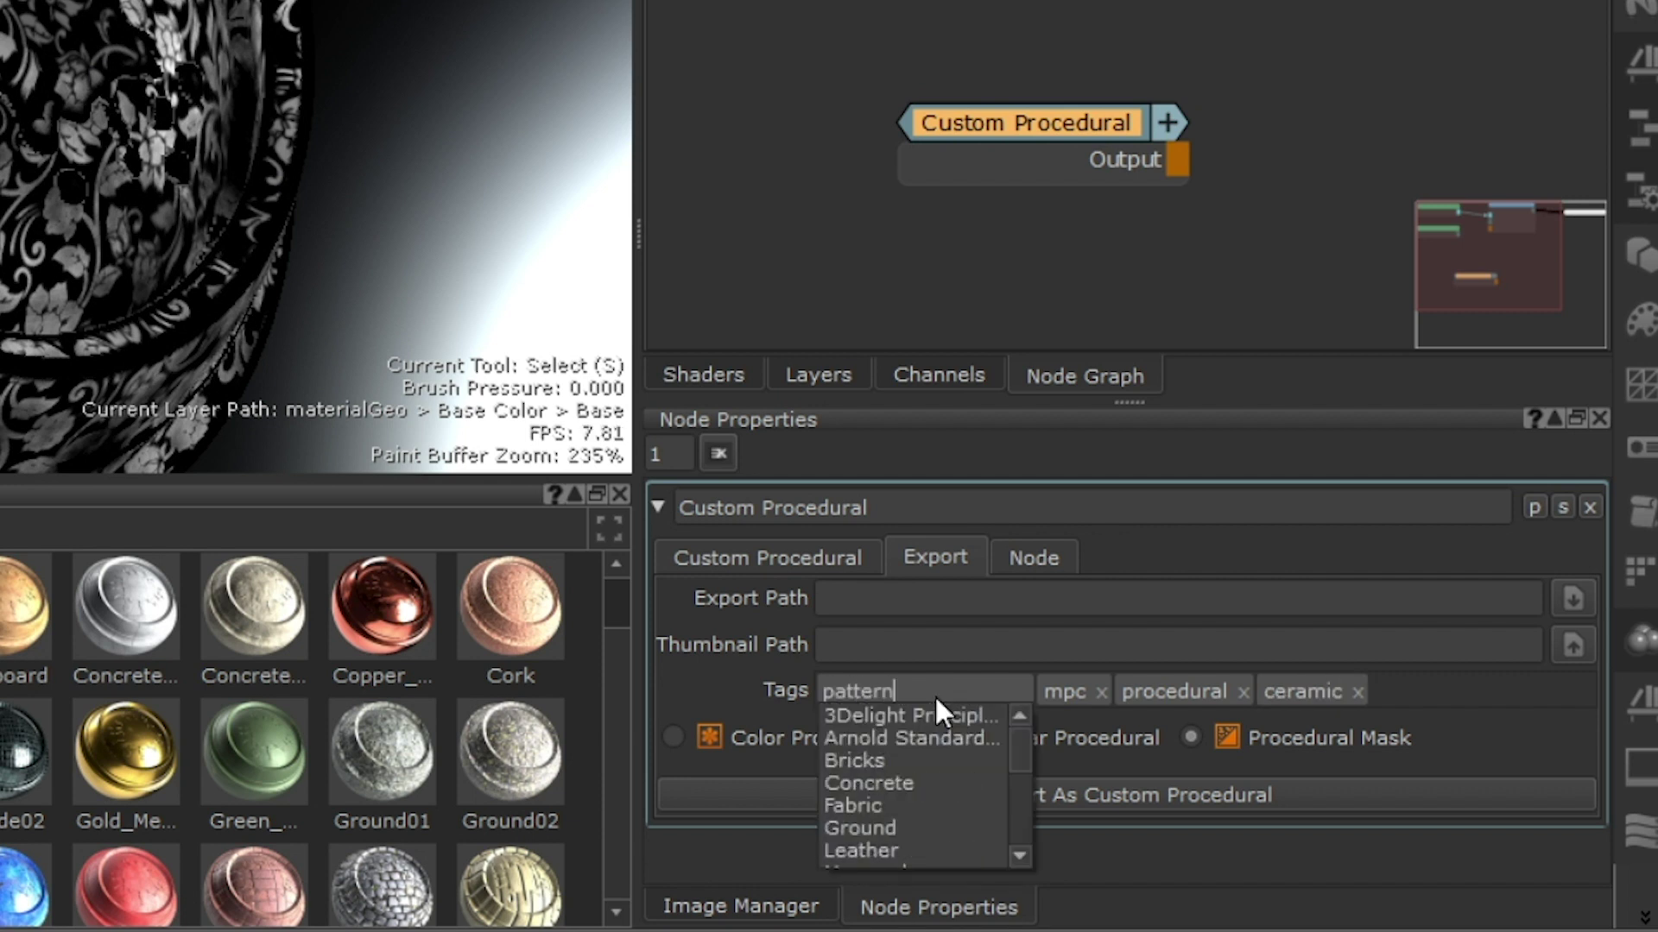
{"action": "key", "text": "Return"}
{"action": "key", "text": "Return"}
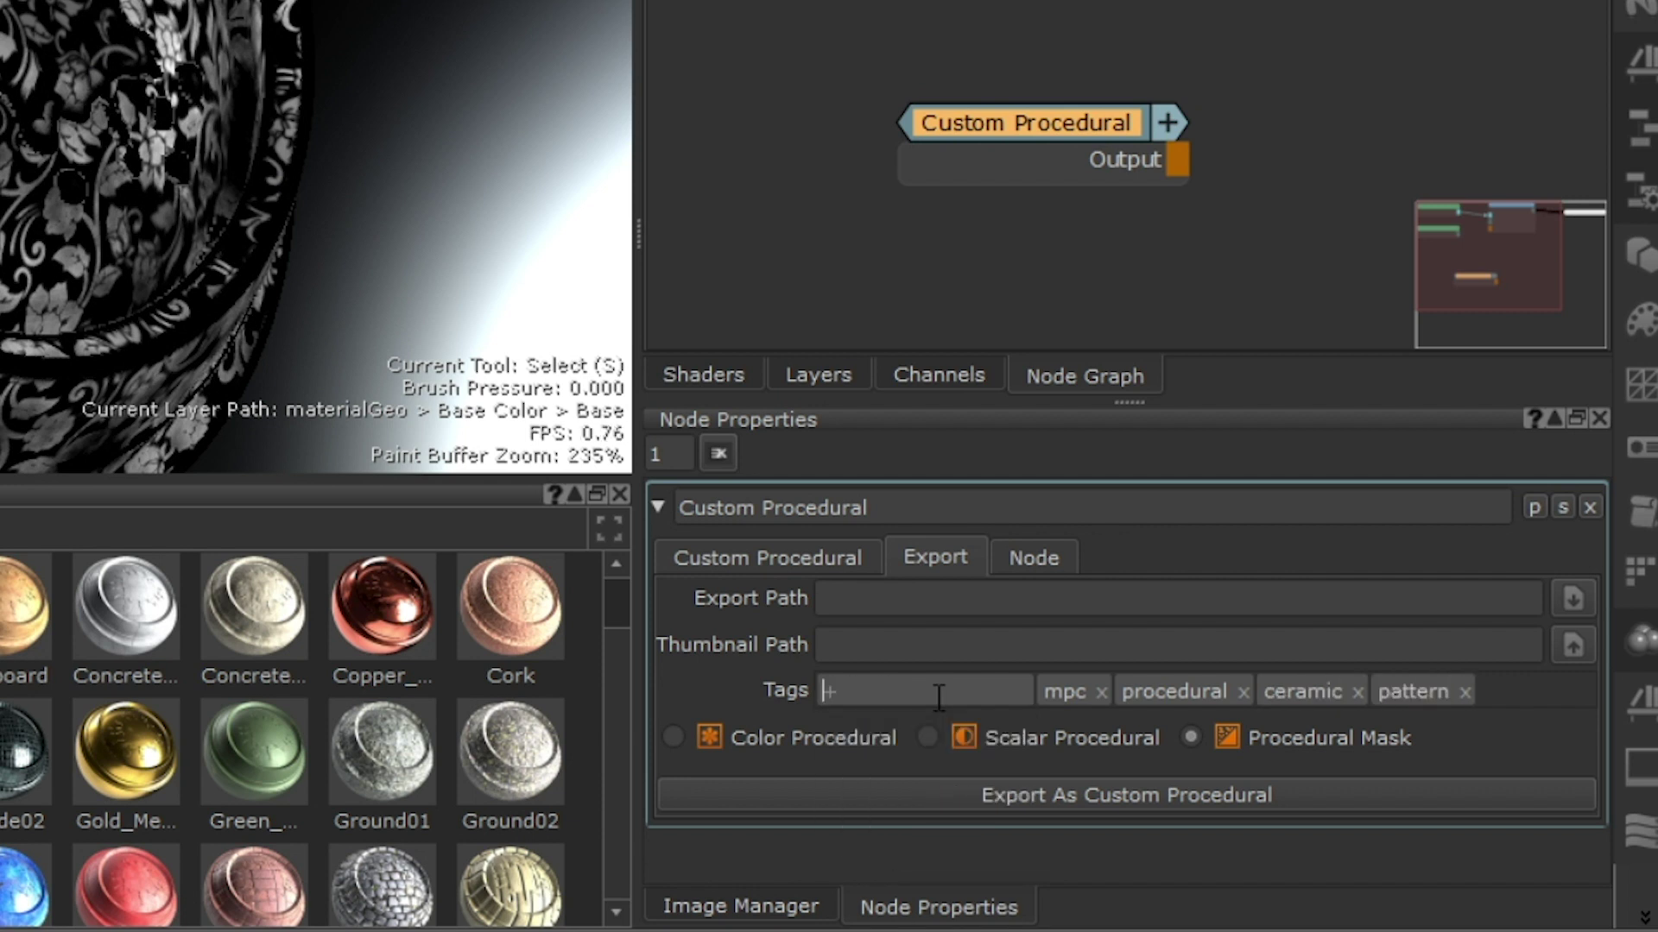
{"action": "left_click", "coordinate": [1010, 796]}
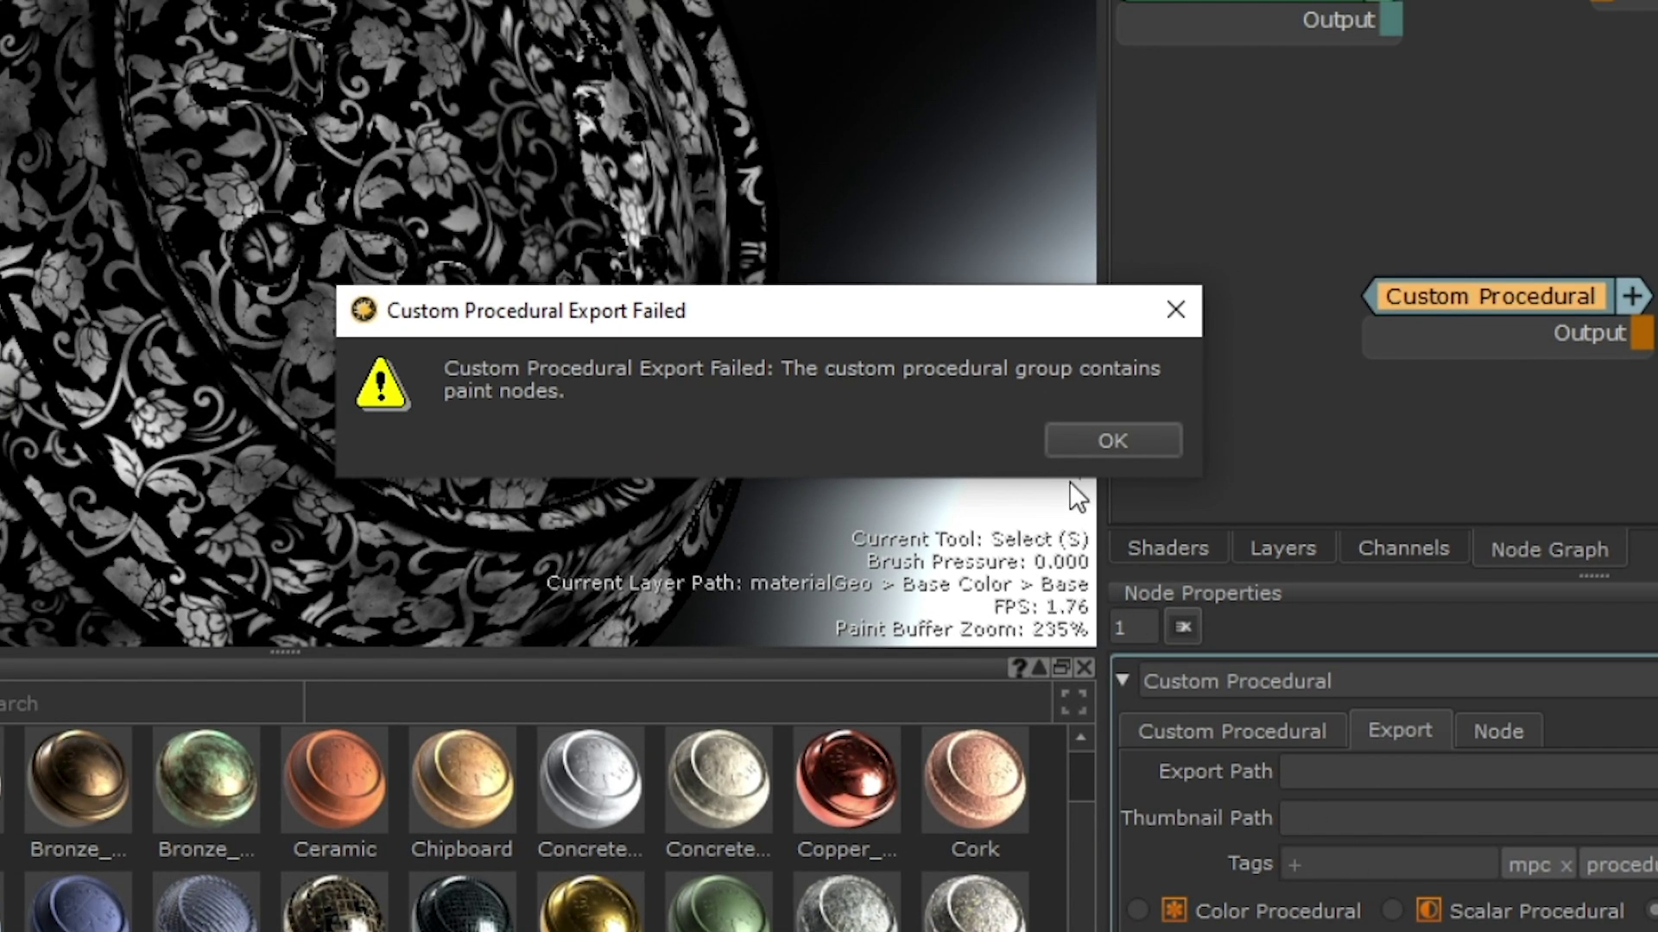
Dismiss the export error, delete the Bake Point node inside the group, and retry the export
{"action": "left_click", "coordinate": [1077, 442]}
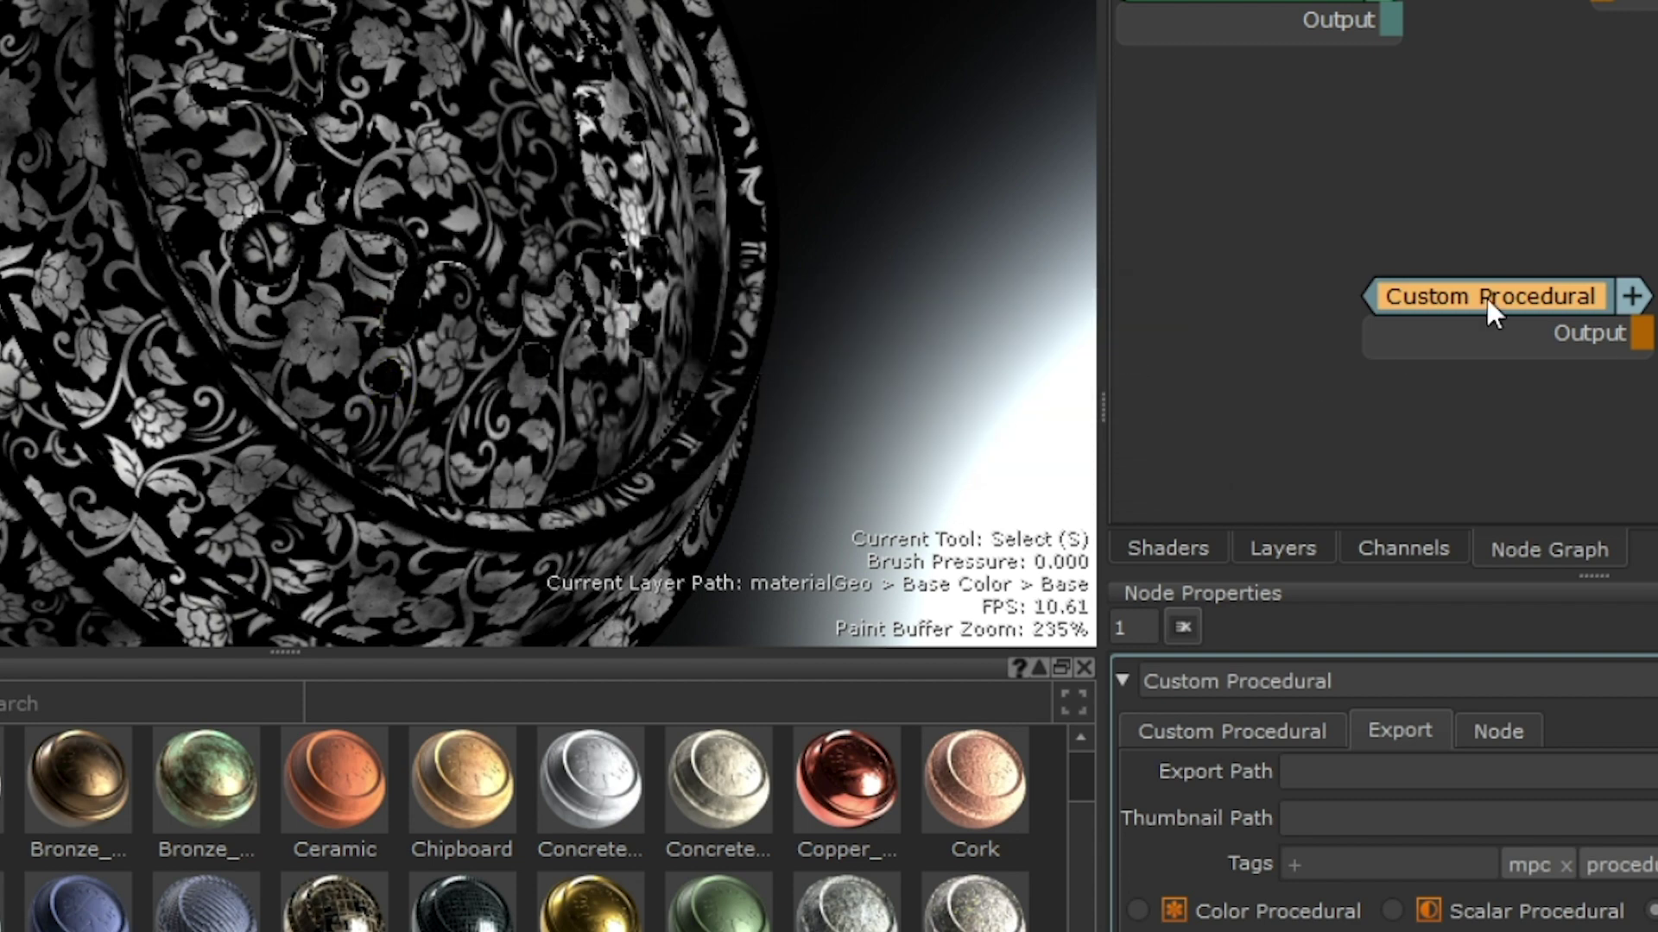
{"action": "double_click", "coordinate": [1494, 296]}
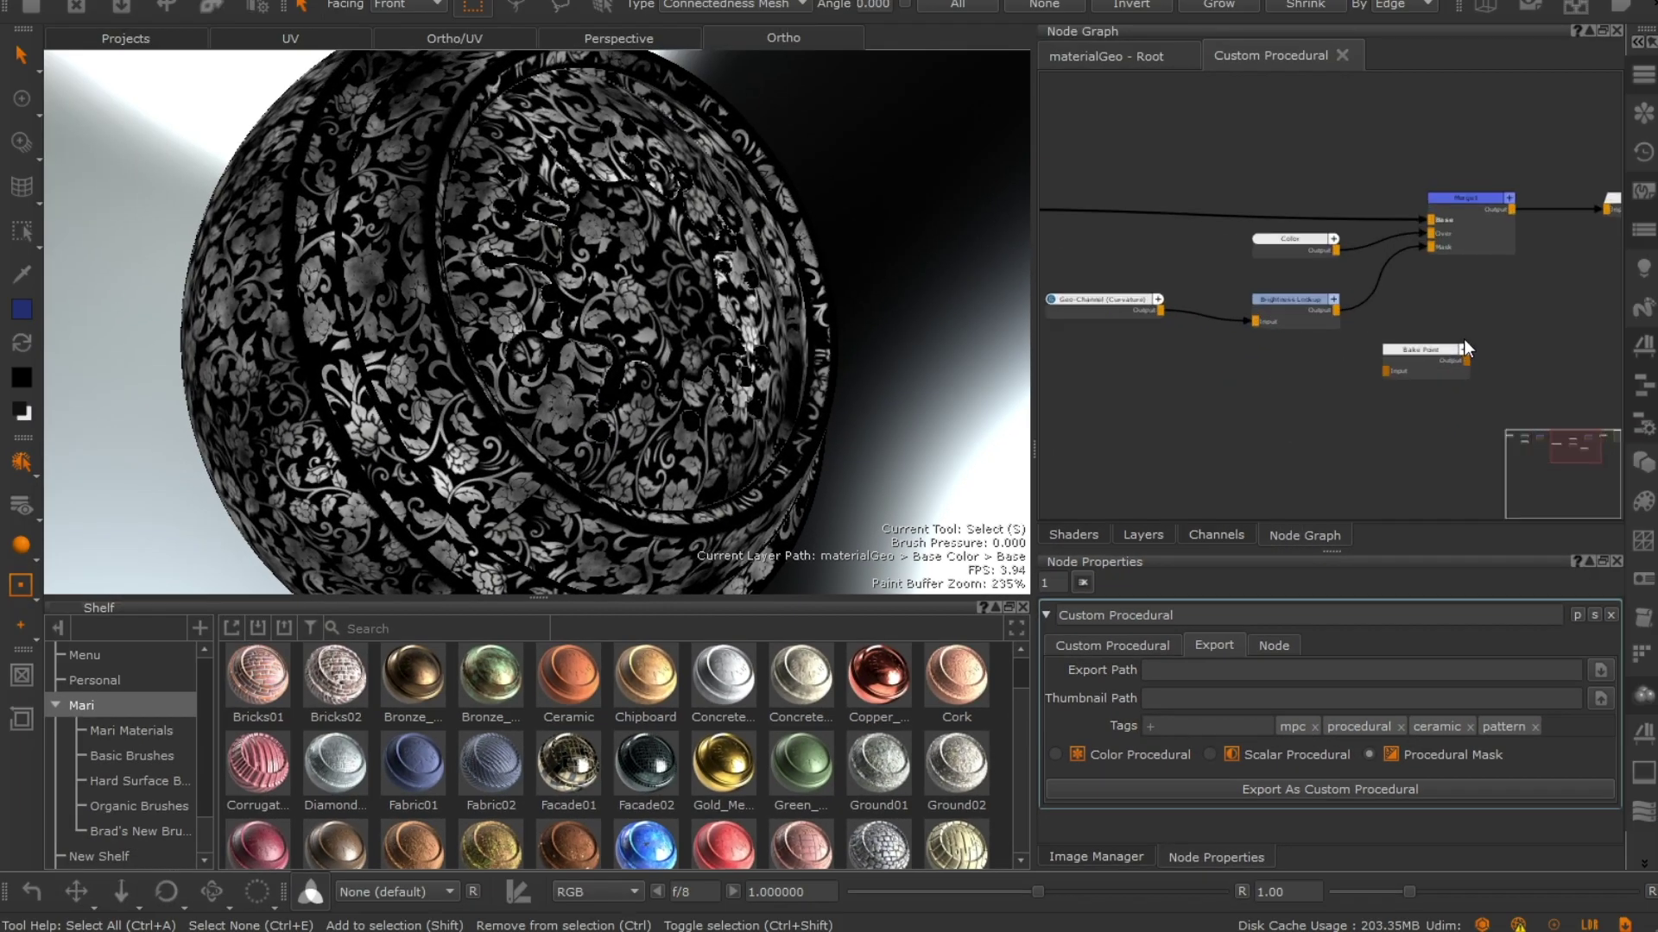
{"action": "key", "text": "Delete"}
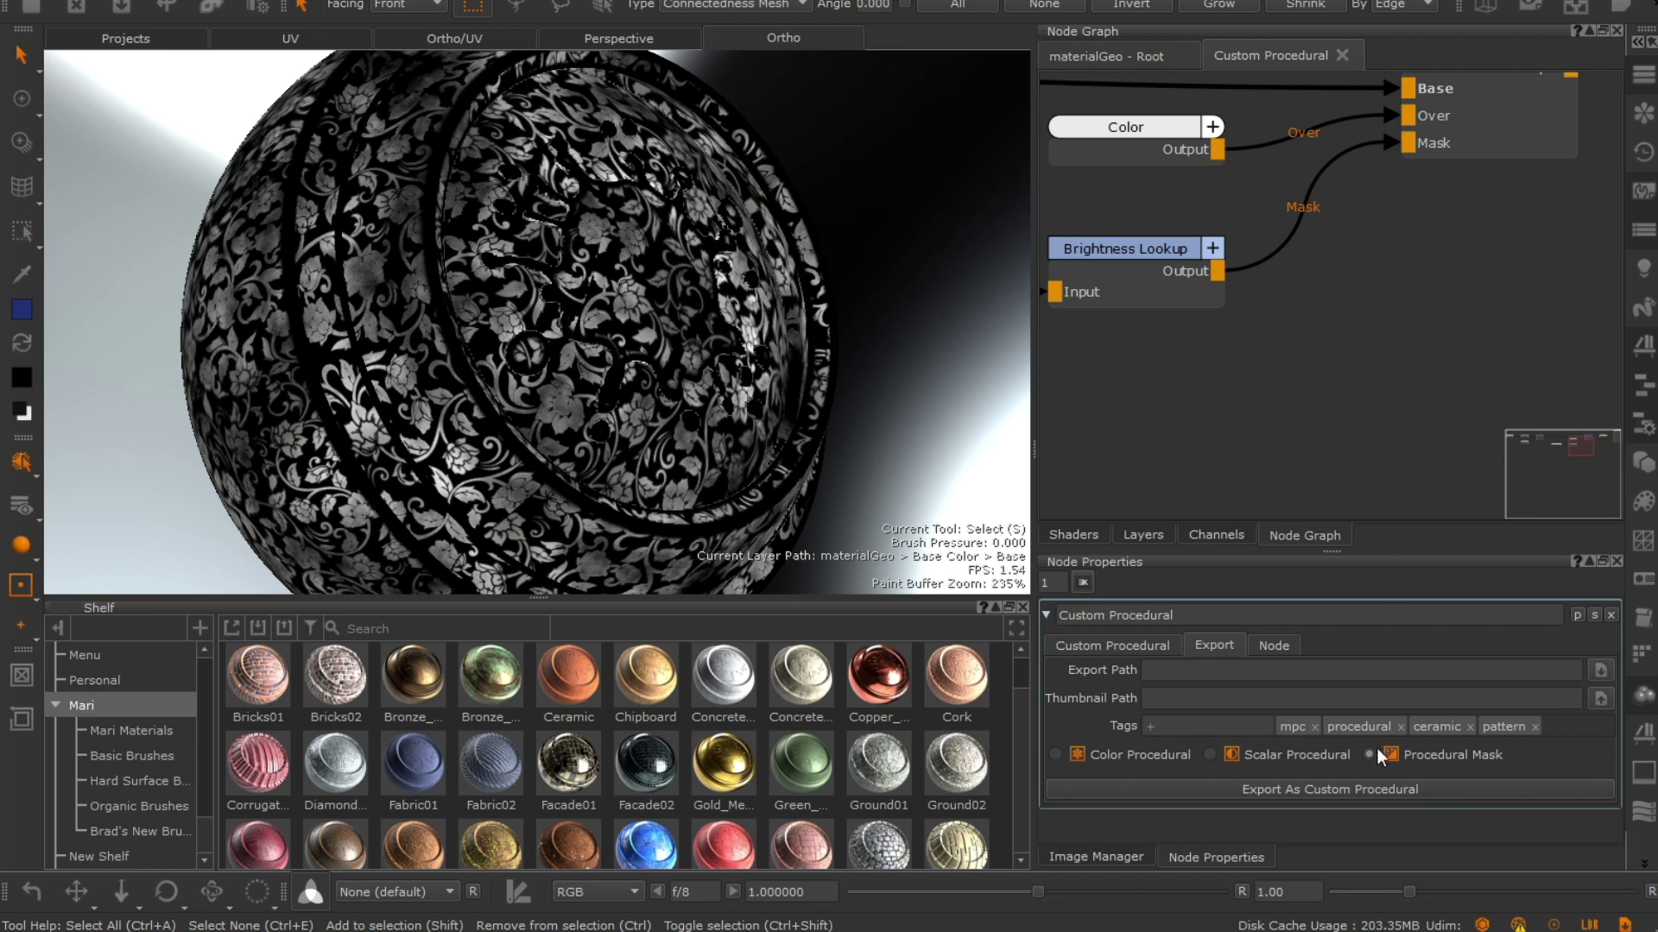
{"action": "left_click", "coordinate": [1372, 788]}
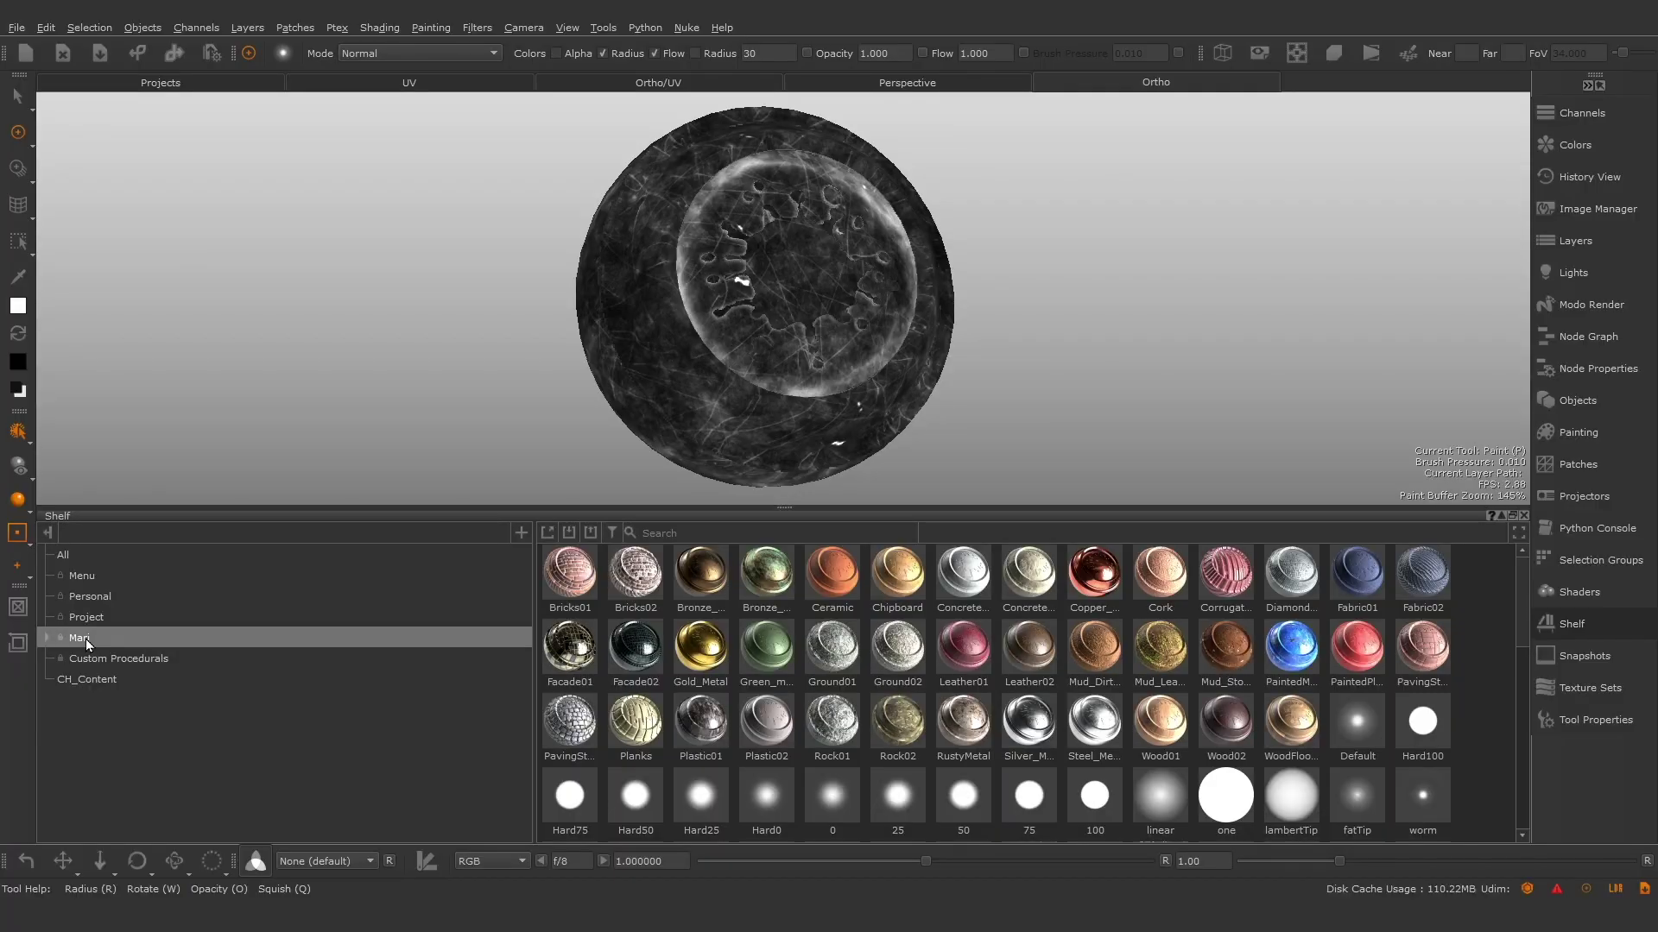
Import cermaicflower, Netting and pattern_mask .mpc files as items on the CH_Content shelf
{"action": "left_click", "coordinate": [117, 682]}
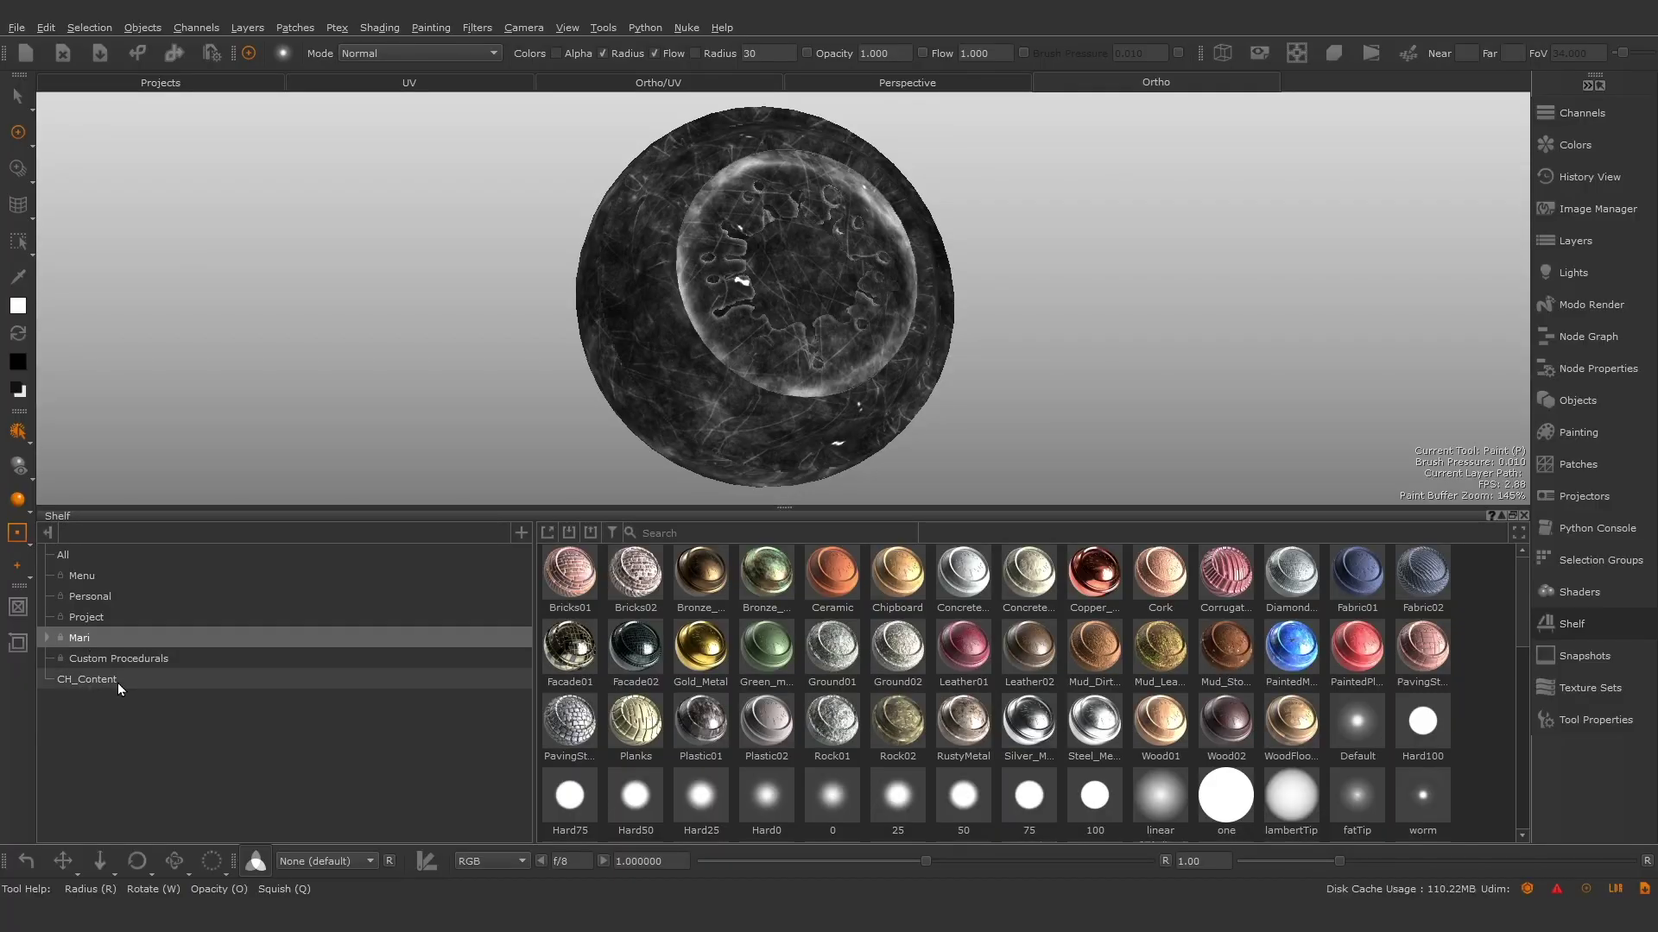
{"action": "right_click", "coordinate": [712, 653]}
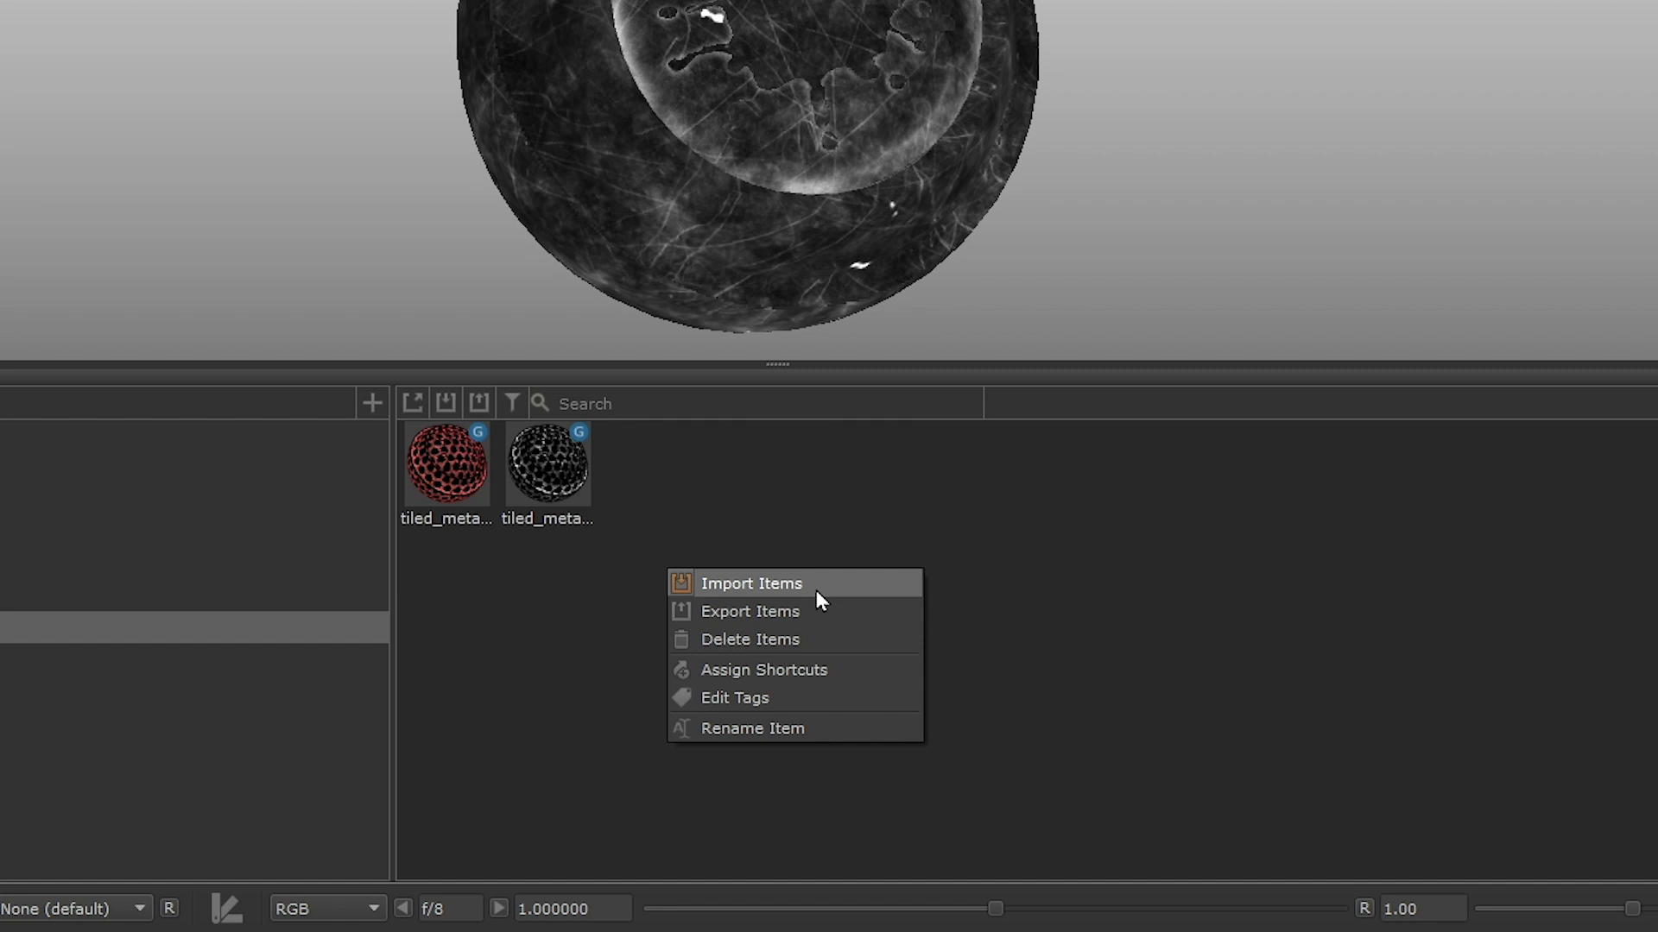
{"action": "left_click", "coordinate": [816, 589]}
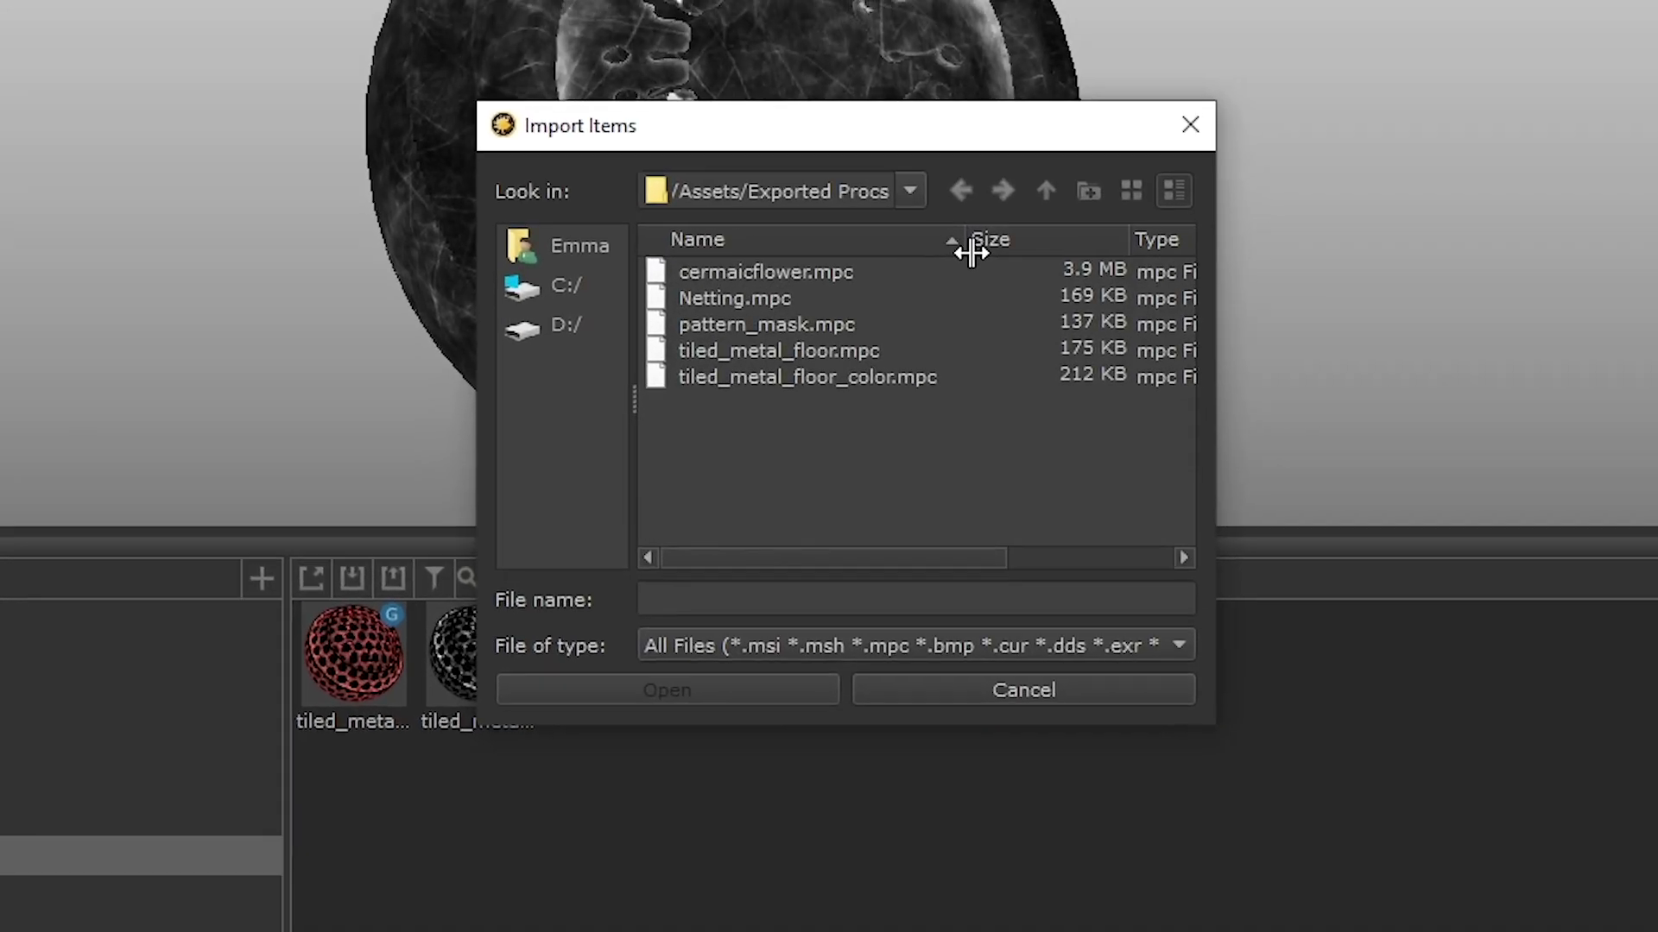
{"action": "left_click", "coordinate": [863, 271]}
{"action": "left_click", "coordinate": [755, 328], "text": "shift"}
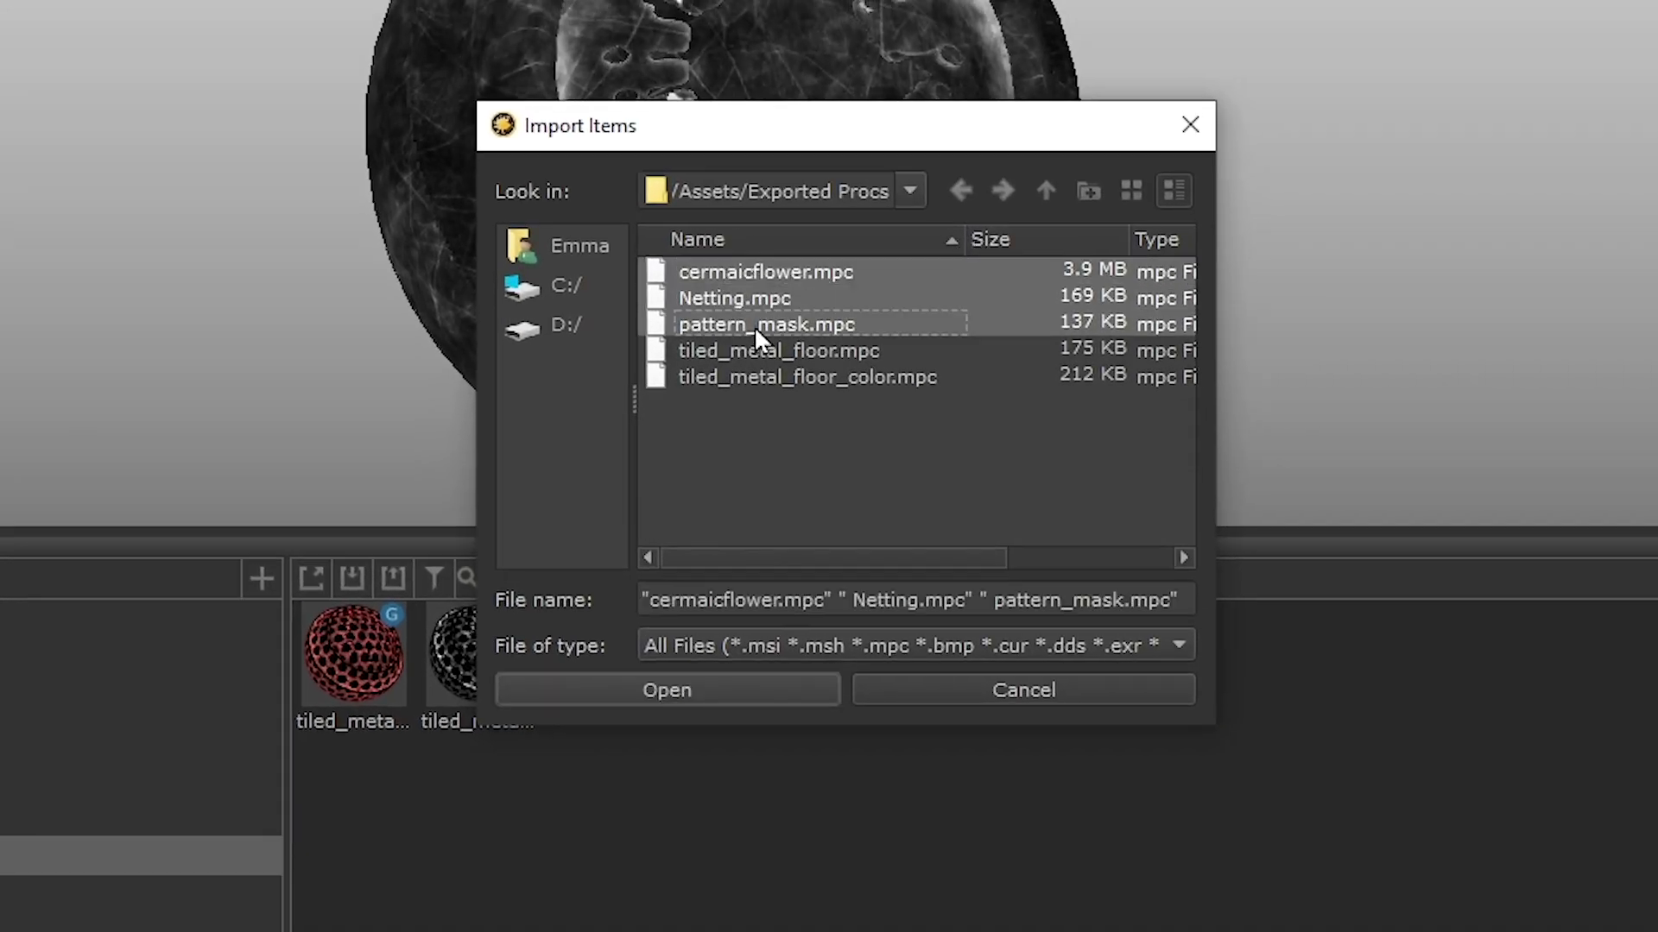
{"action": "left_click", "coordinate": [705, 693]}
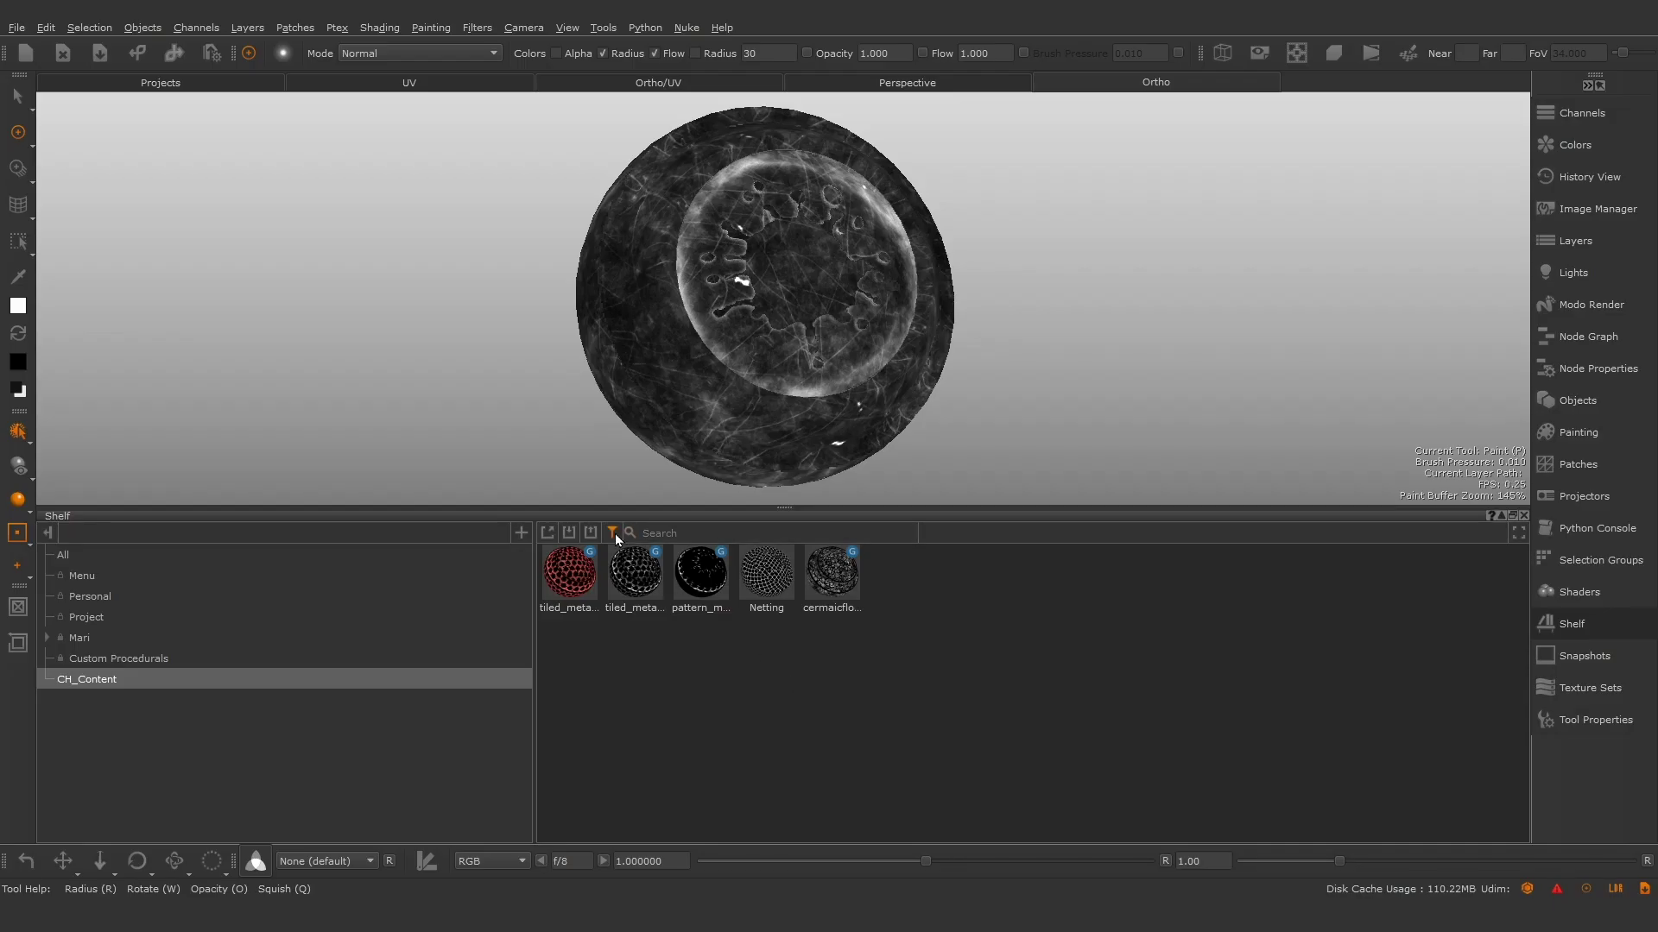
Turn on the Color Procedurals and procedural mask shelf filters
{"action": "left_click", "coordinate": [438, 578]}
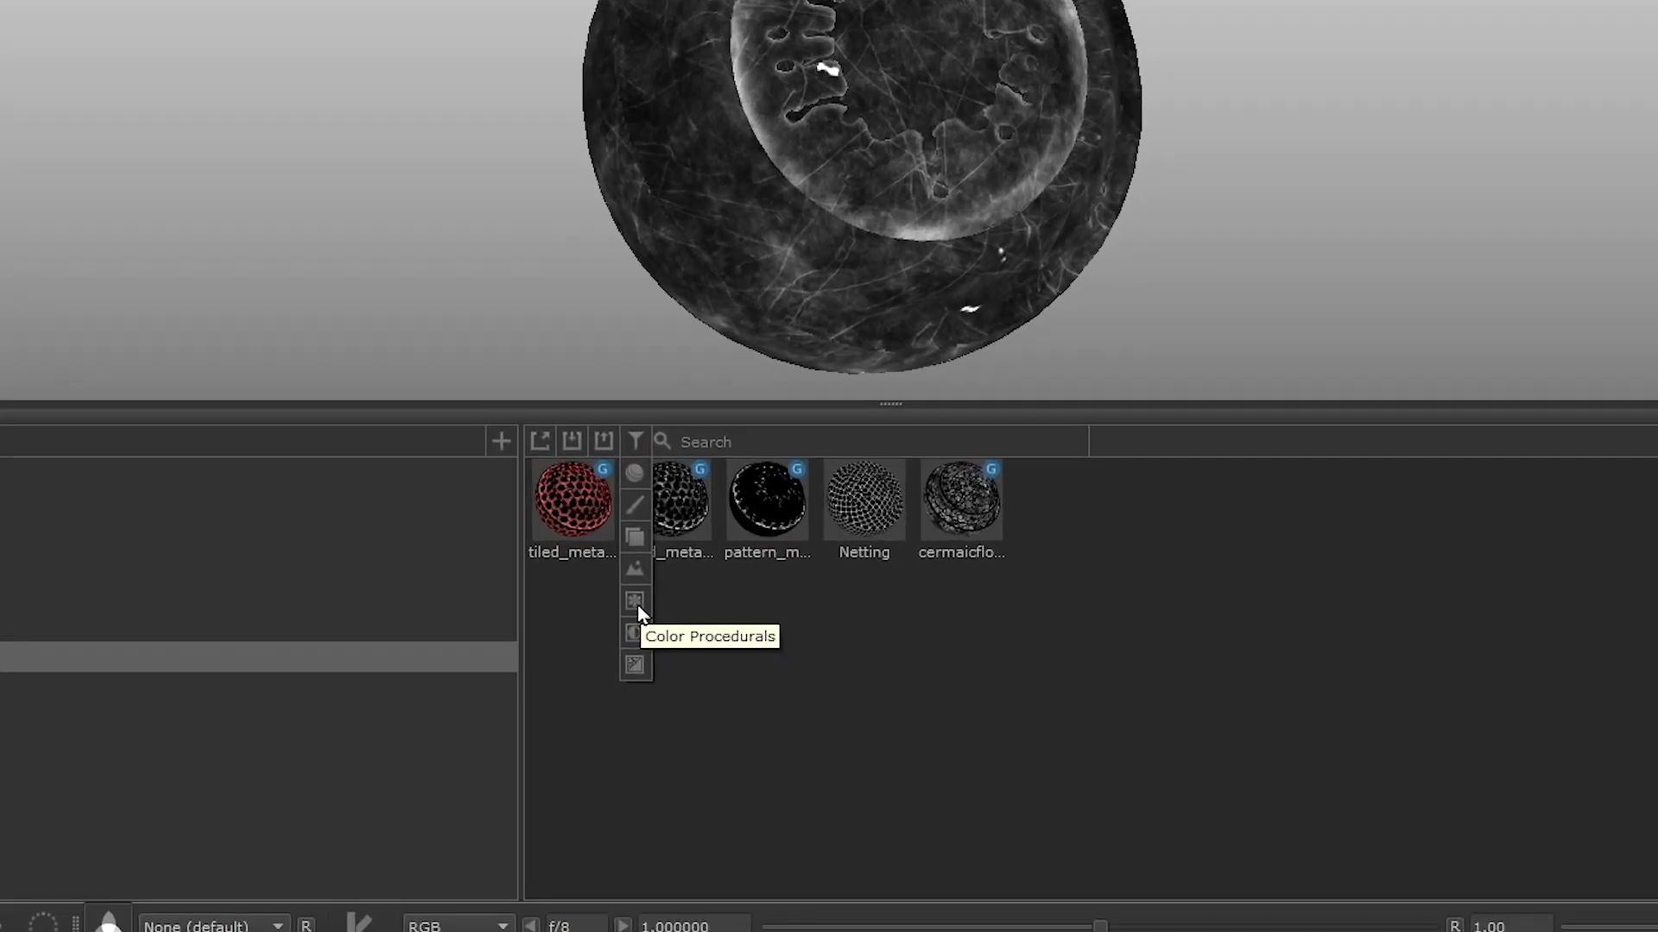
{"action": "left_click", "coordinate": [637, 603]}
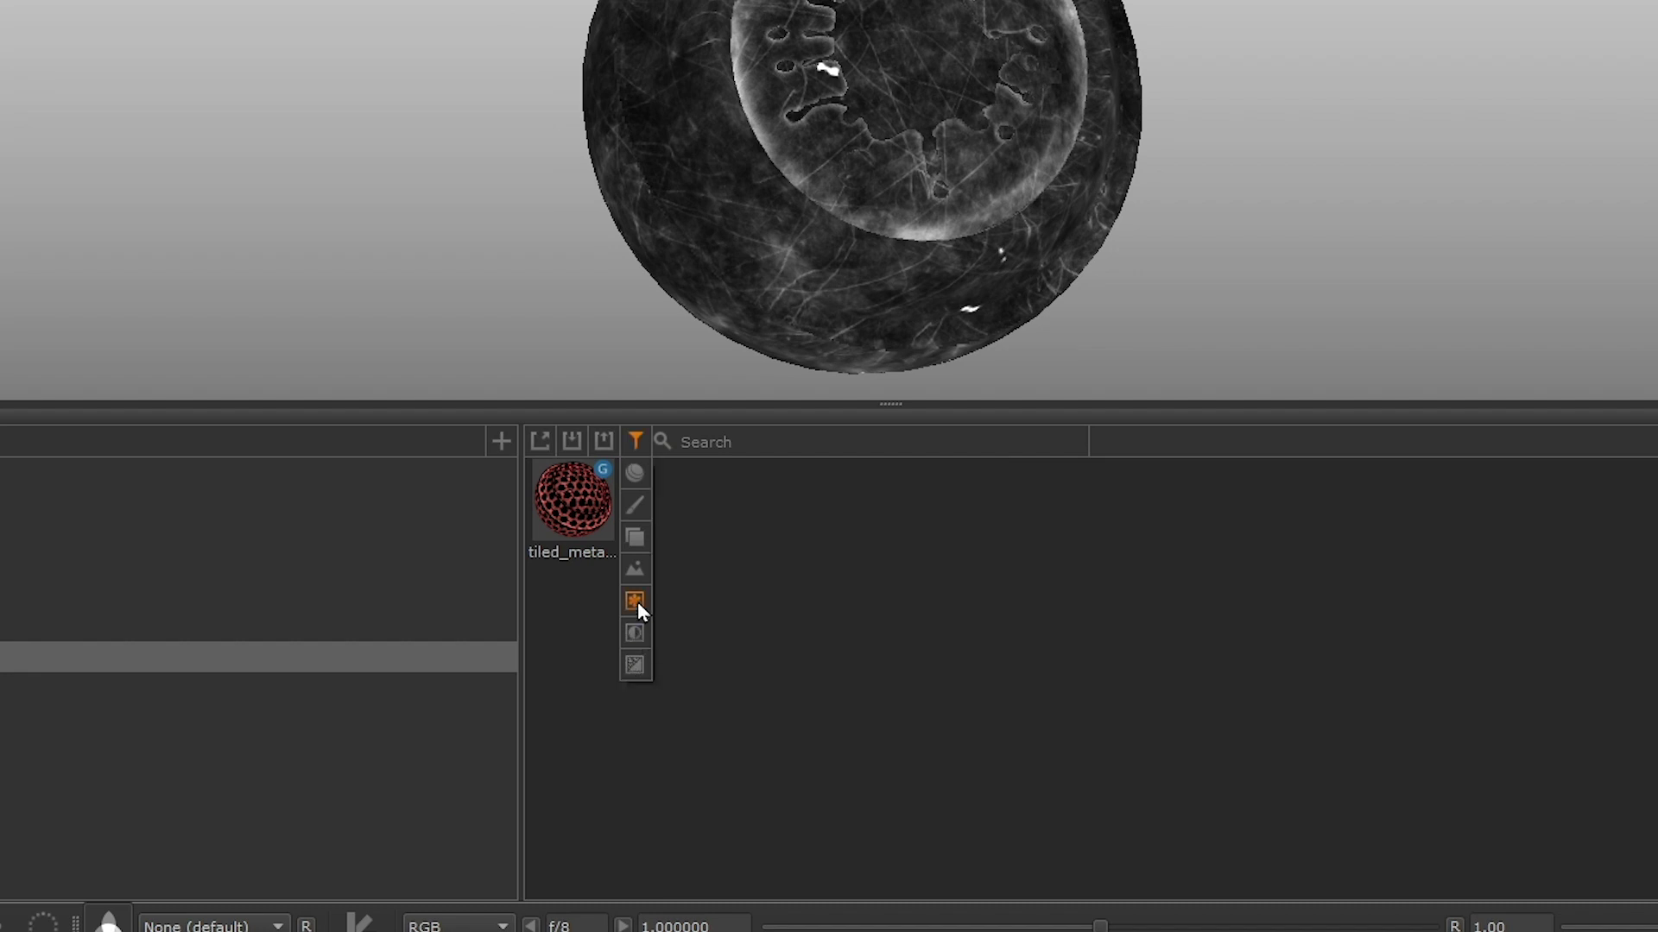
{"action": "left_click", "coordinate": [636, 634]}
{"action": "left_click", "coordinate": [637, 664]}
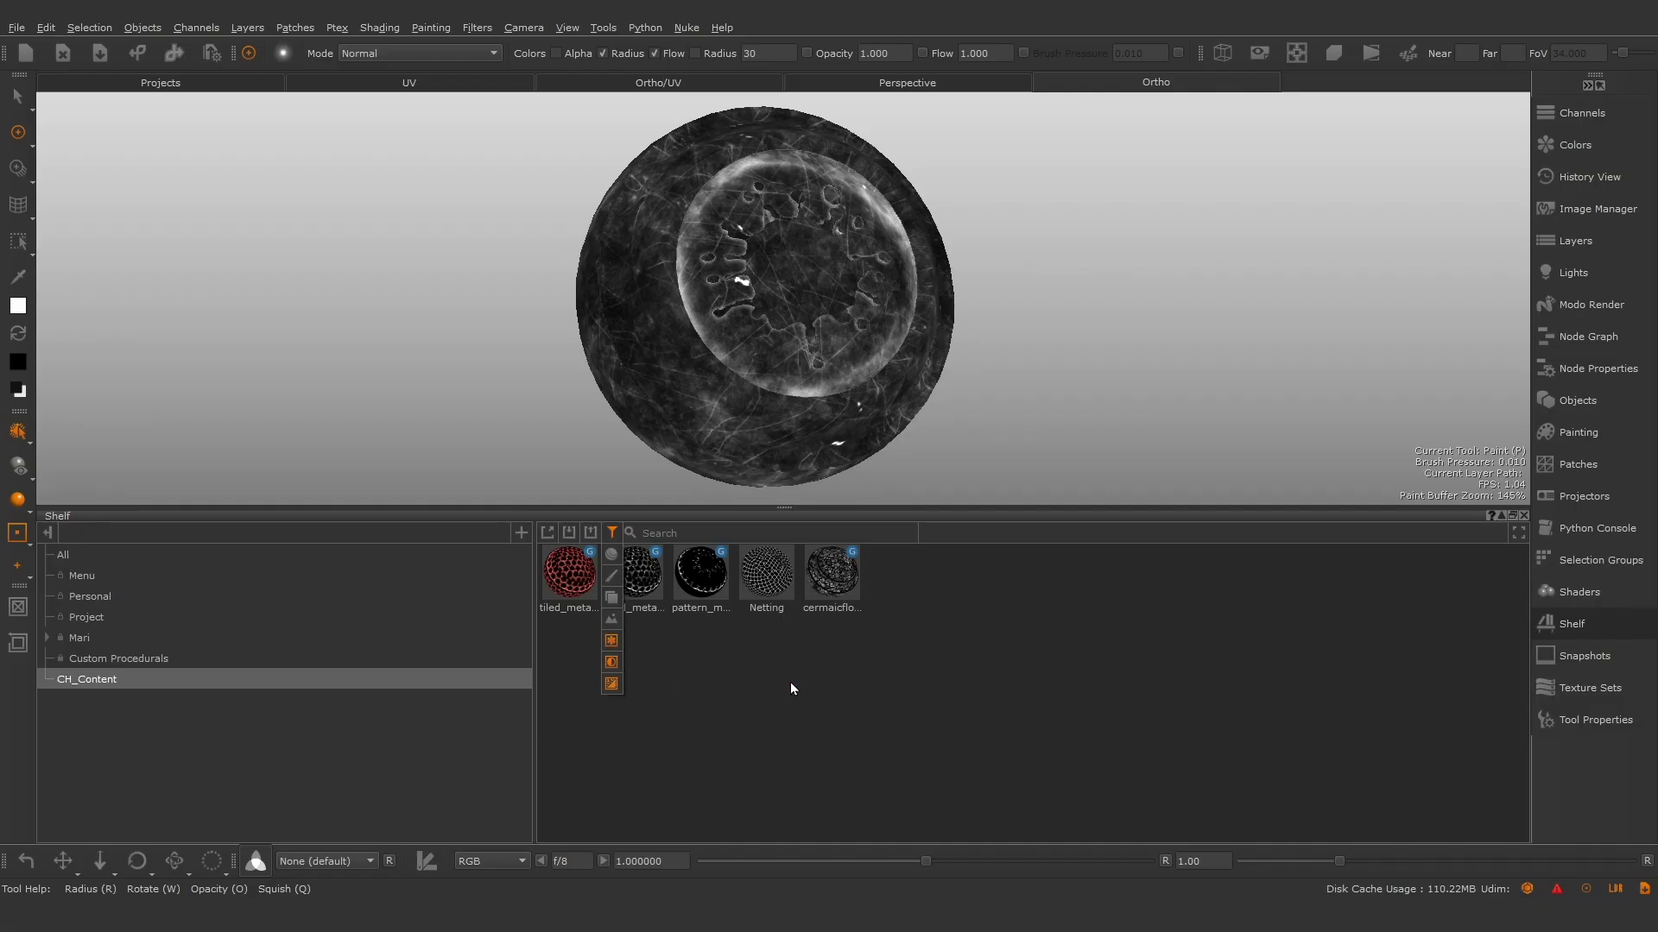
{"action": "left_click", "coordinate": [792, 688]}
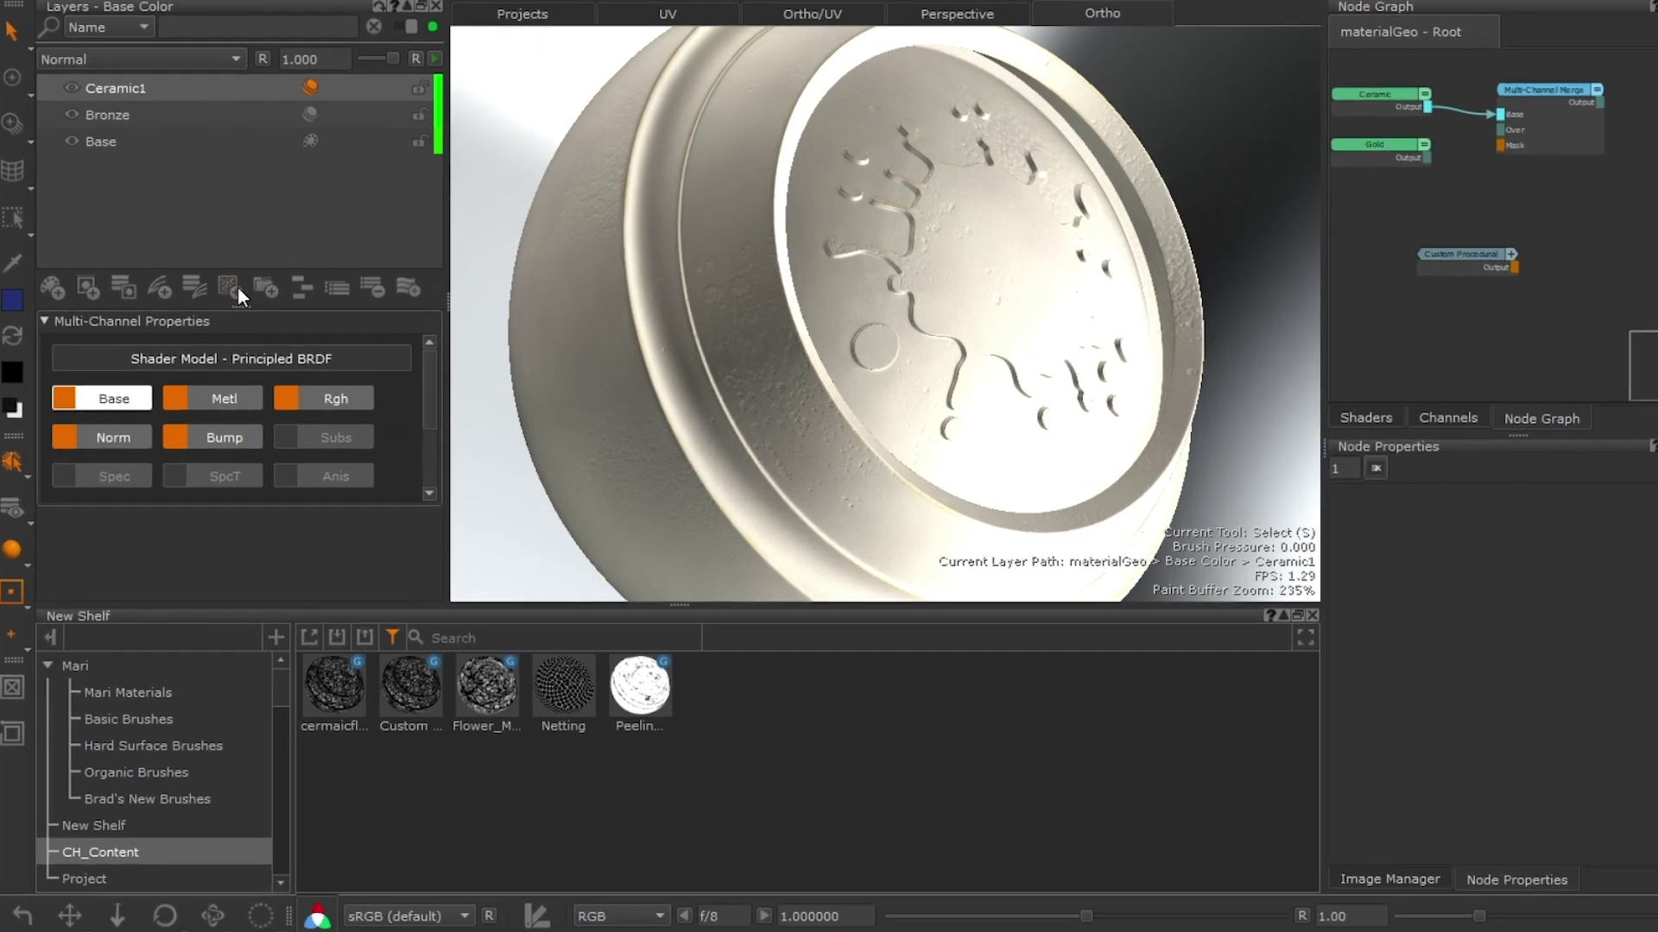
Show the CH_Content custom procedural masks available for the Ceramic1 layer
{"action": "left_click", "coordinate": [235, 297]}
{"action": "mouse_move", "coordinate": [291, 419]}
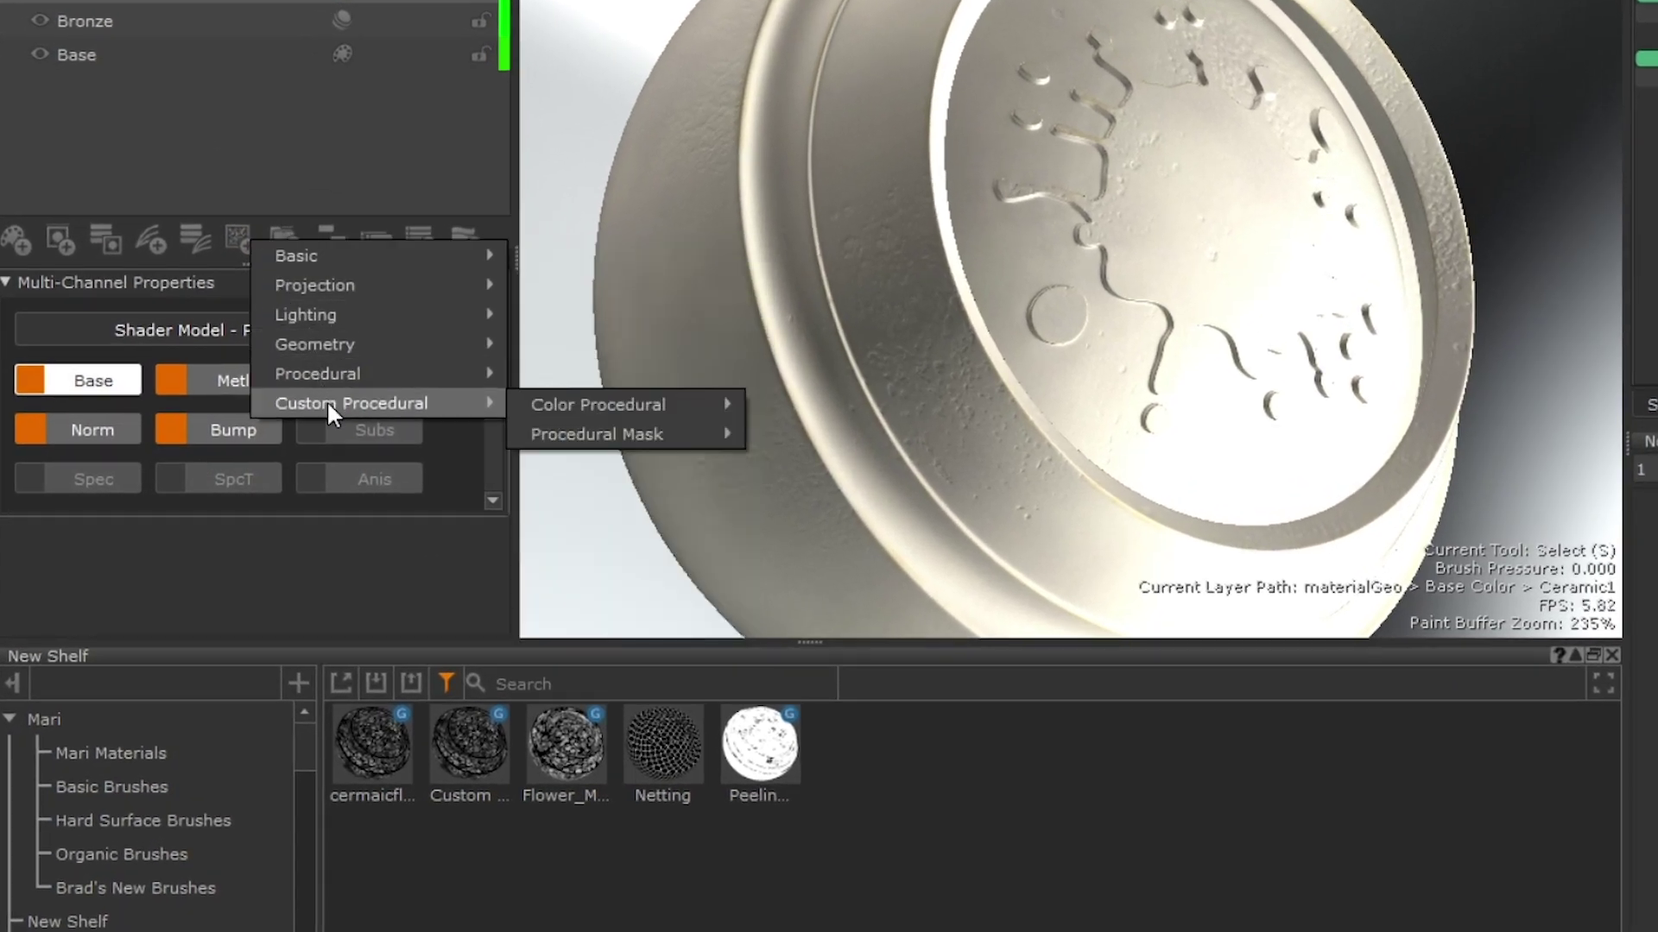
{"action": "mouse_move", "coordinate": [619, 436]}
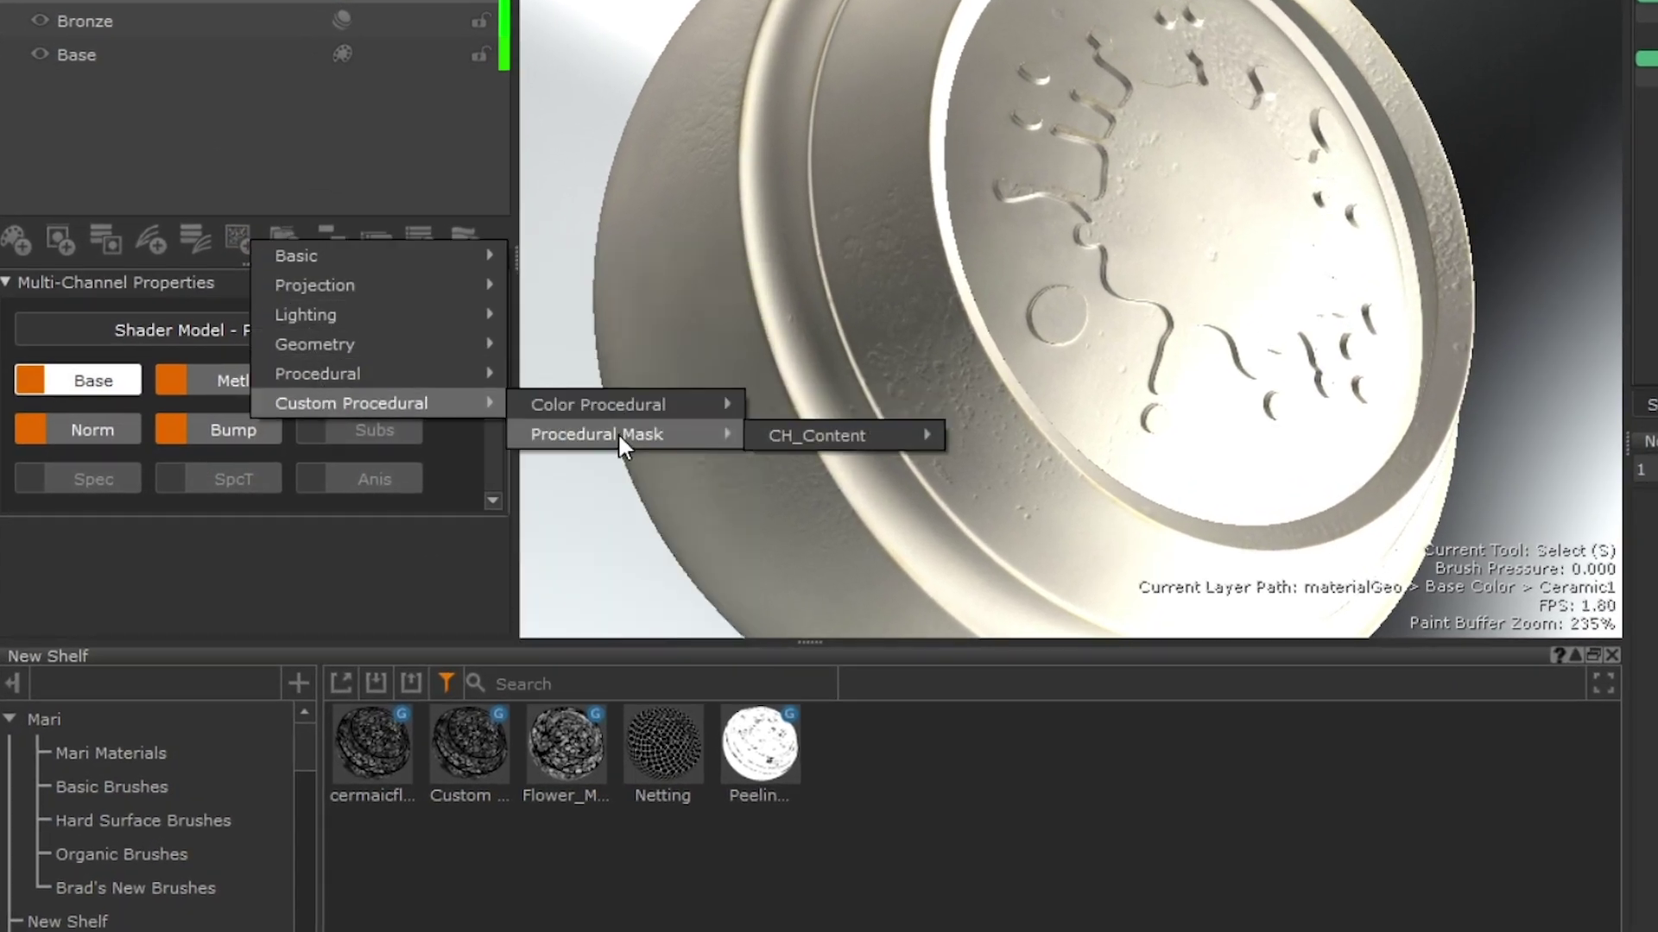
{"action": "mouse_move", "coordinate": [813, 434]}
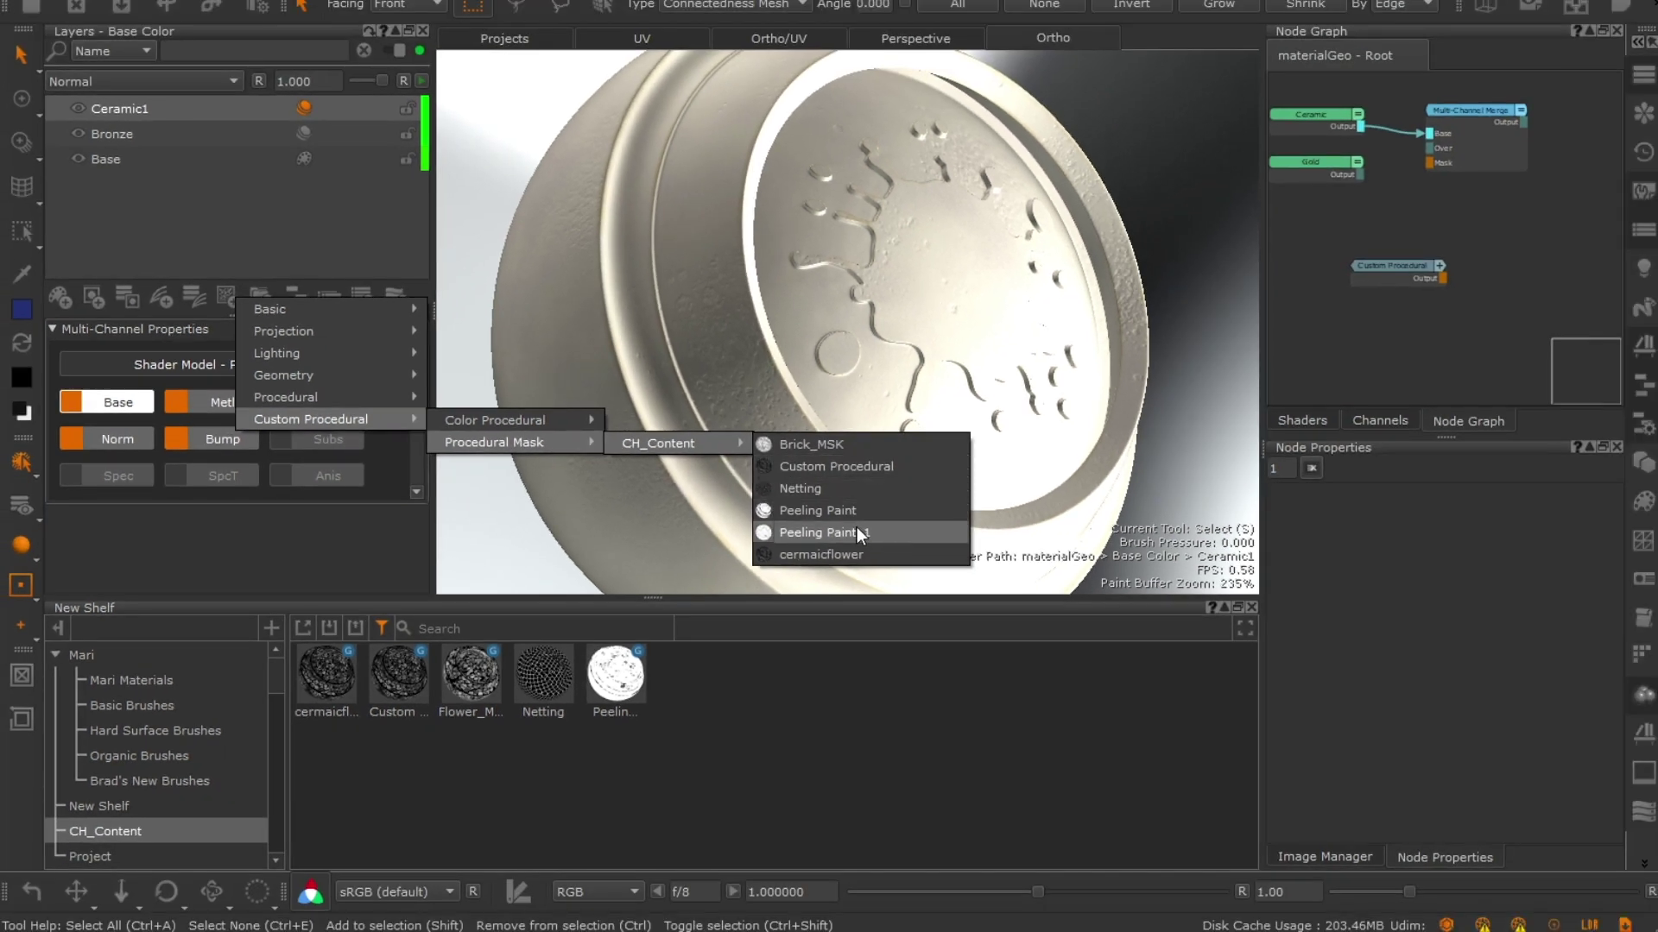
Mask Ceramic1 with the Peeling Paint procedural and add the Flower_M procedural as a layer above it
{"action": "left_click", "coordinate": [856, 532]}
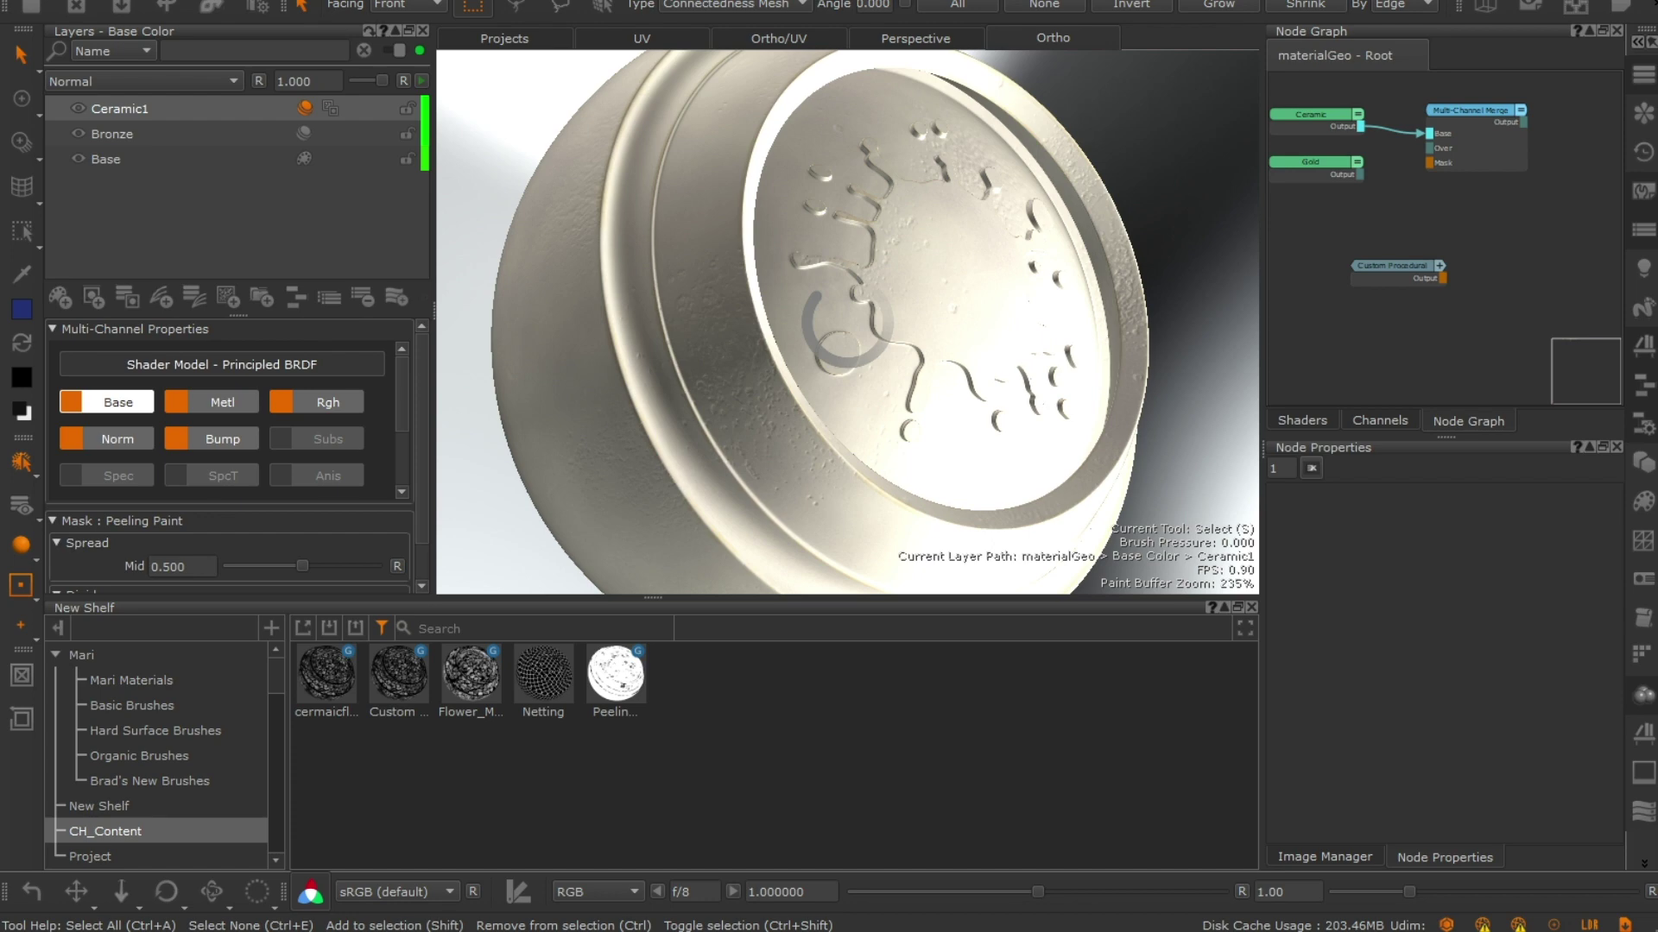
{"action": "mouse_move", "coordinate": [616, 674]}
{"action": "left_mouse_down"}
{"action": "mouse_move", "coordinate": [530, 591]}
{"action": "mouse_move", "coordinate": [366, 166]}
{"action": "mouse_move", "coordinate": [379, 137]}
{"action": "left_mouse_up"}
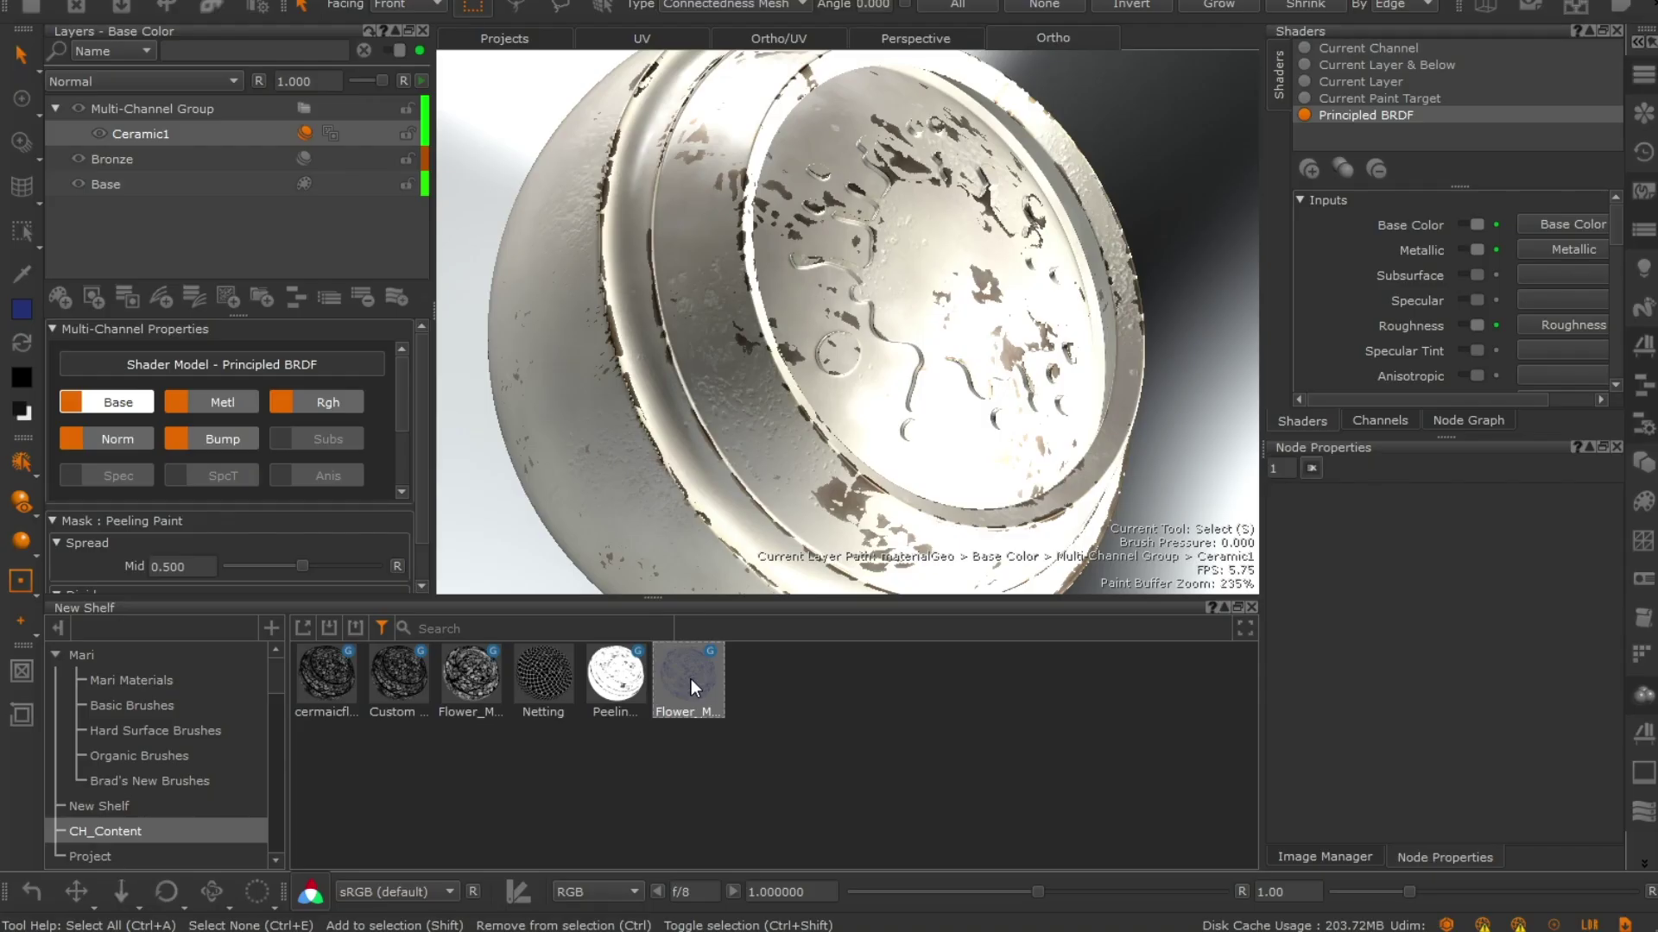
{"action": "left_click_drag", "start_coordinate": [691, 679], "coordinate": [261, 122]}
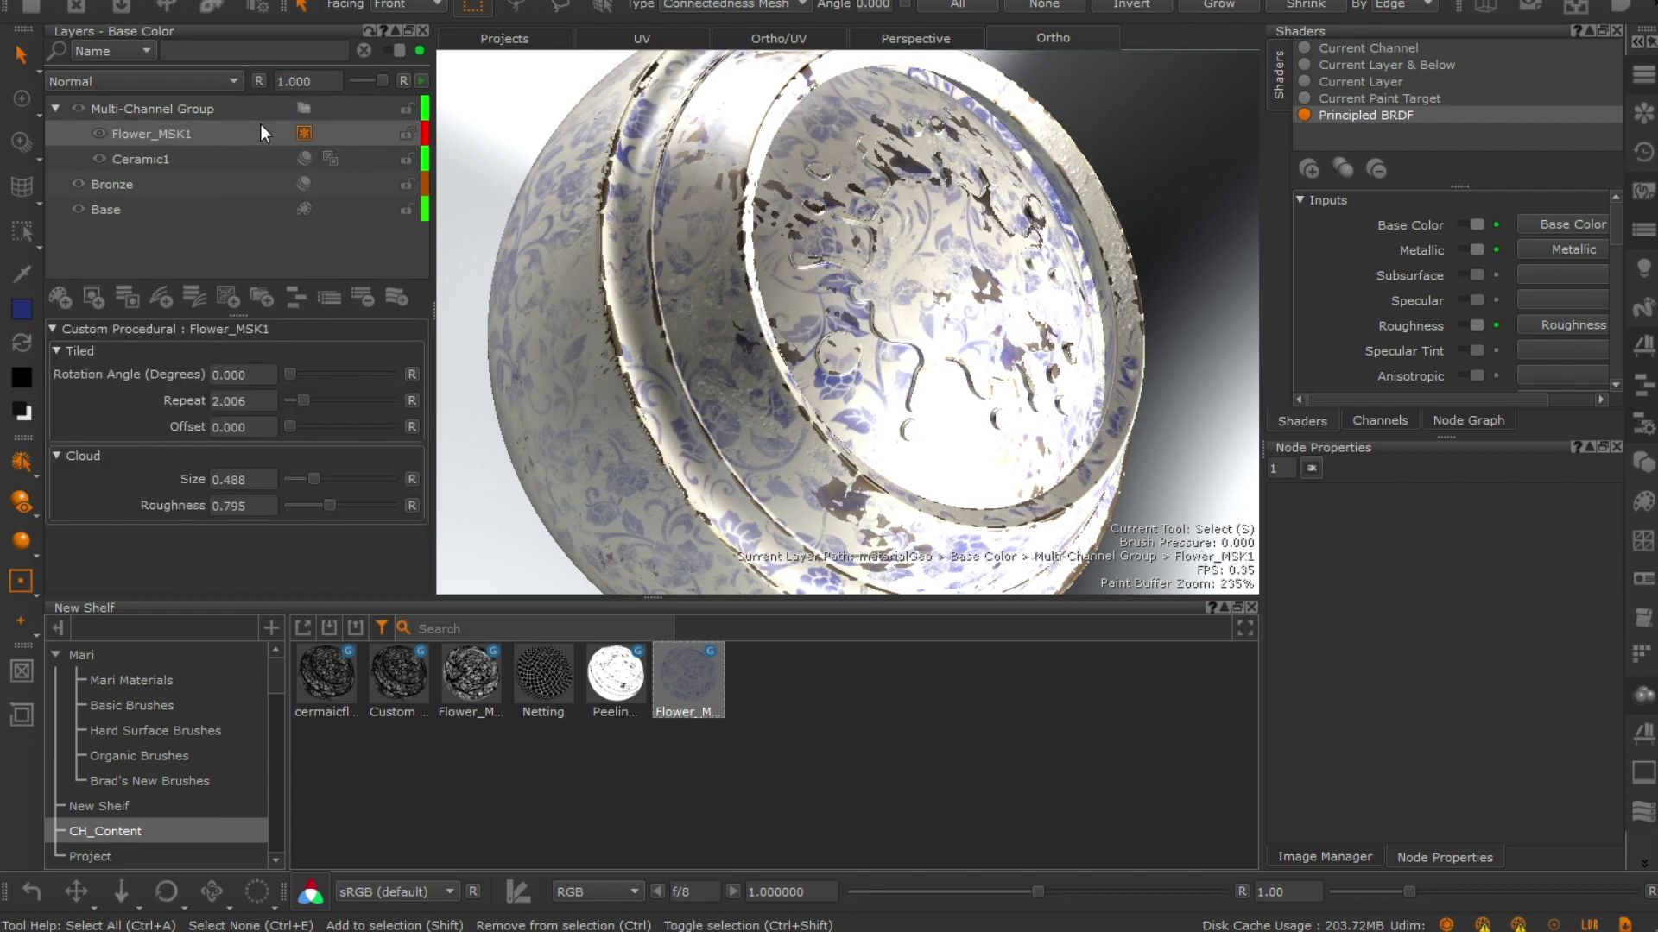
Set the Flower_MSK1 pattern Repeat to about 1.506, then select Ceramic1's peeling paint mask
{"action": "left_click_drag", "start_coordinate": [304, 400], "coordinate": [355, 412]}
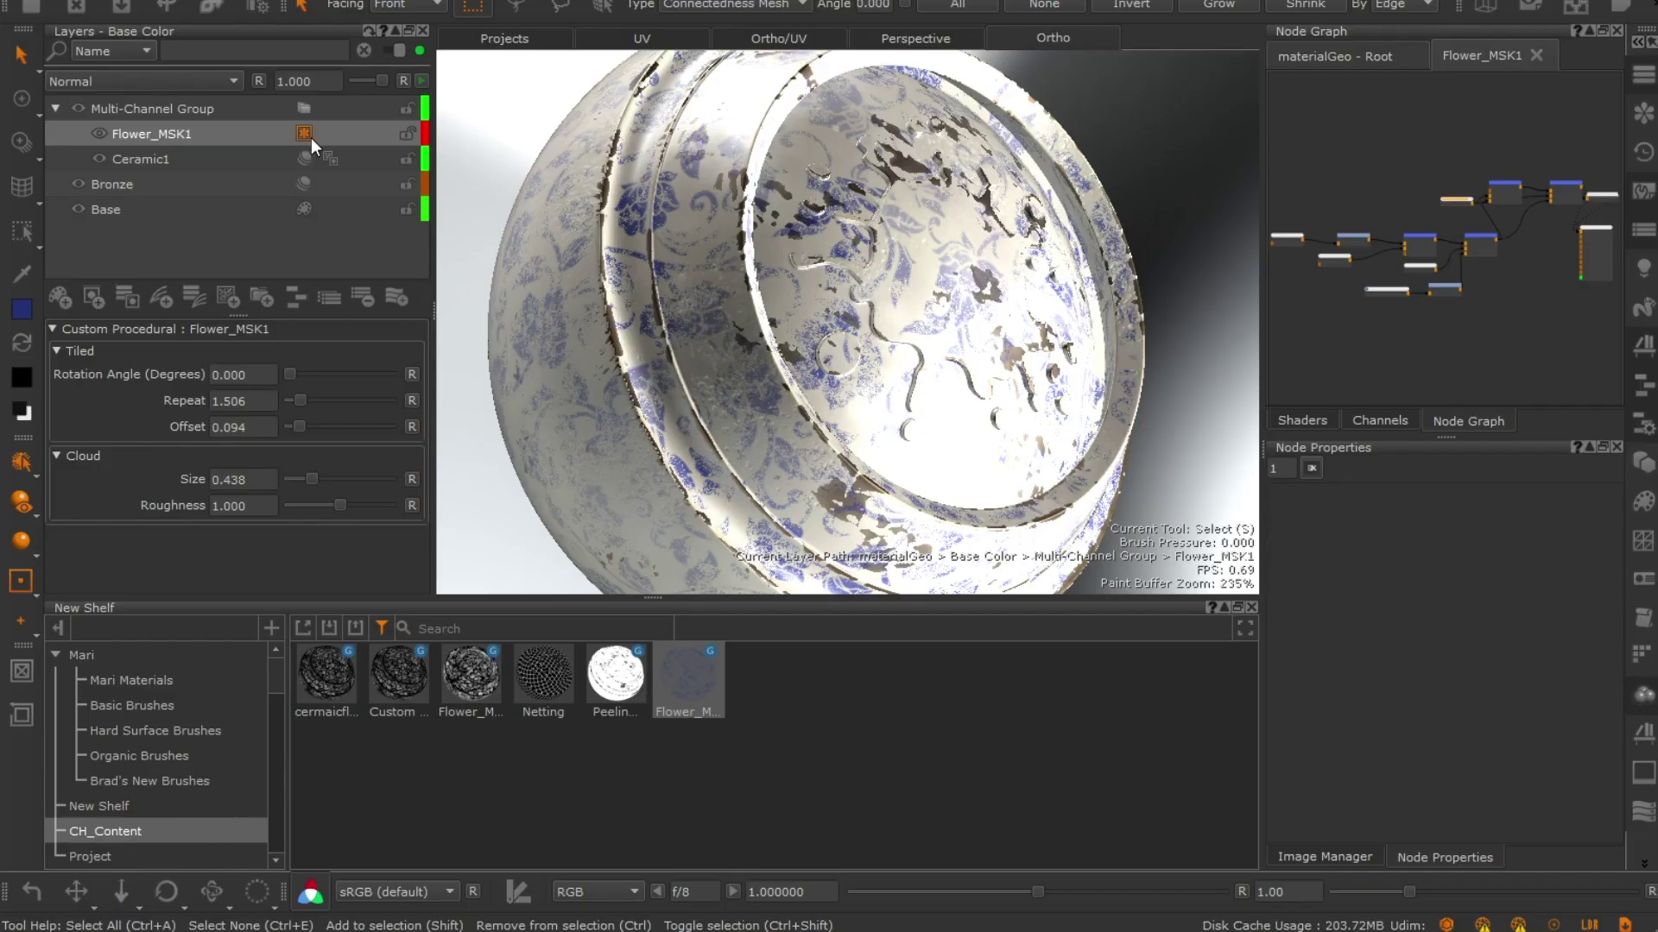
{"action": "left_click", "coordinate": [327, 159]}
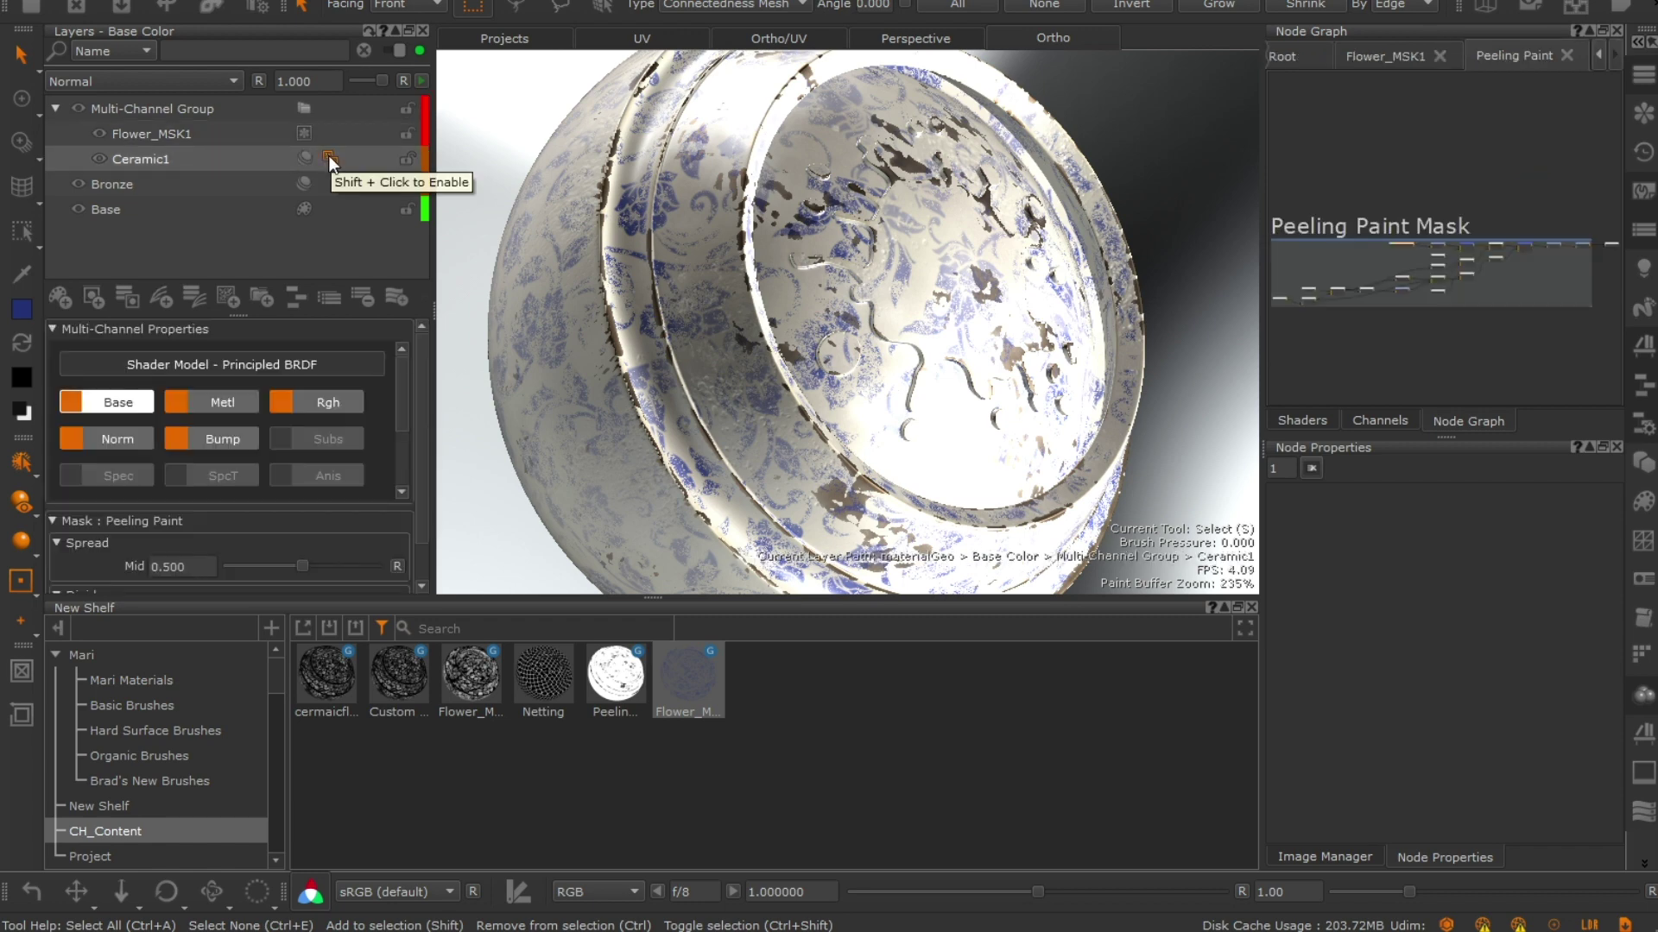